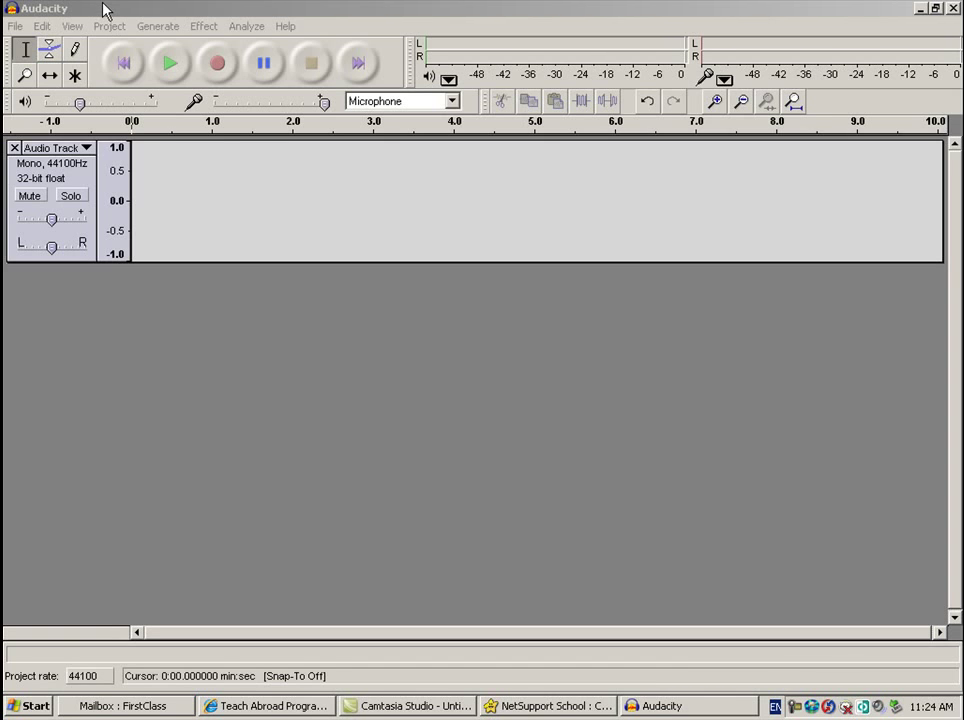
# - Record a microphone test clip about 5.7 seconds long, then delete both the new track and the empty one
pyautogui.click(221, 68)
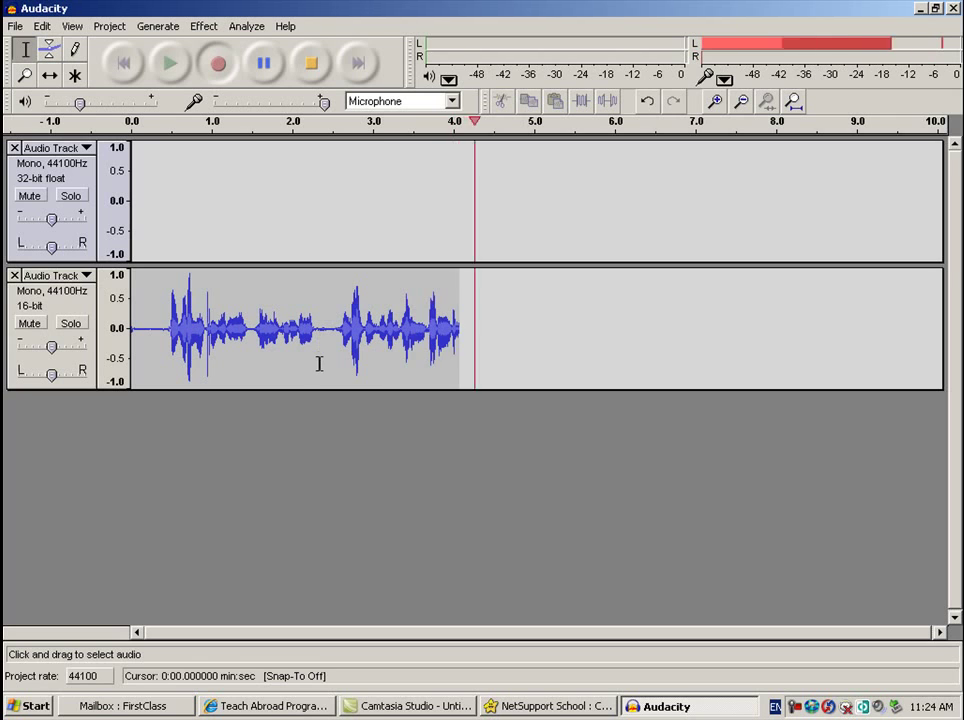
pyautogui.click(311, 65)
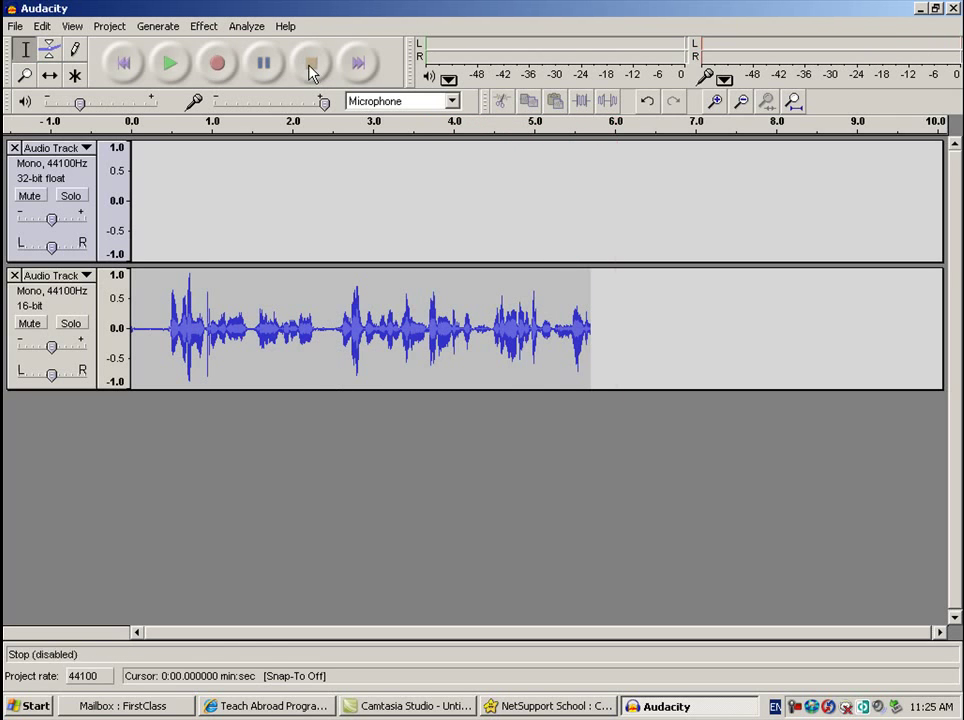
pyautogui.click(14, 276)
pyautogui.click(14, 148)
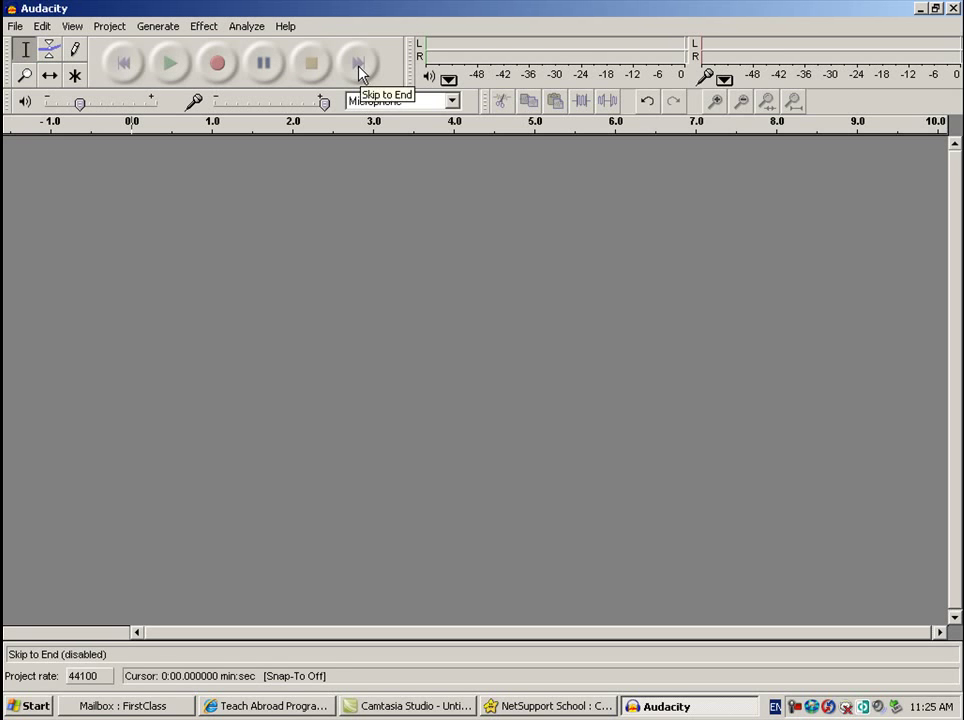
# - Record a microphone clip about 24 seconds long on a new track
pyautogui.click(219, 66)
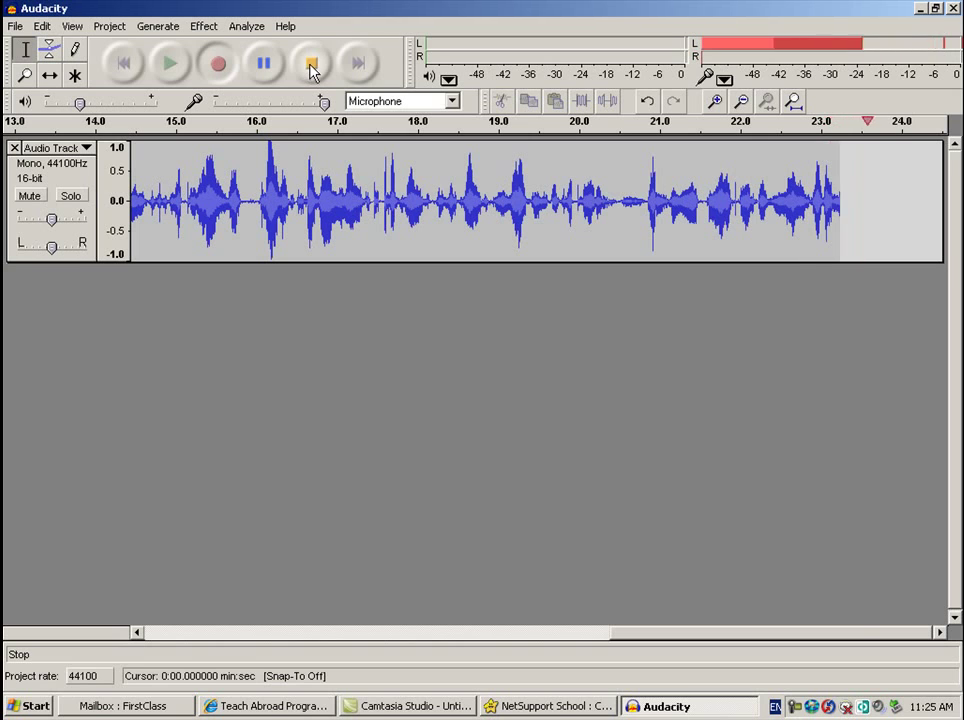
pyautogui.click(312, 66)
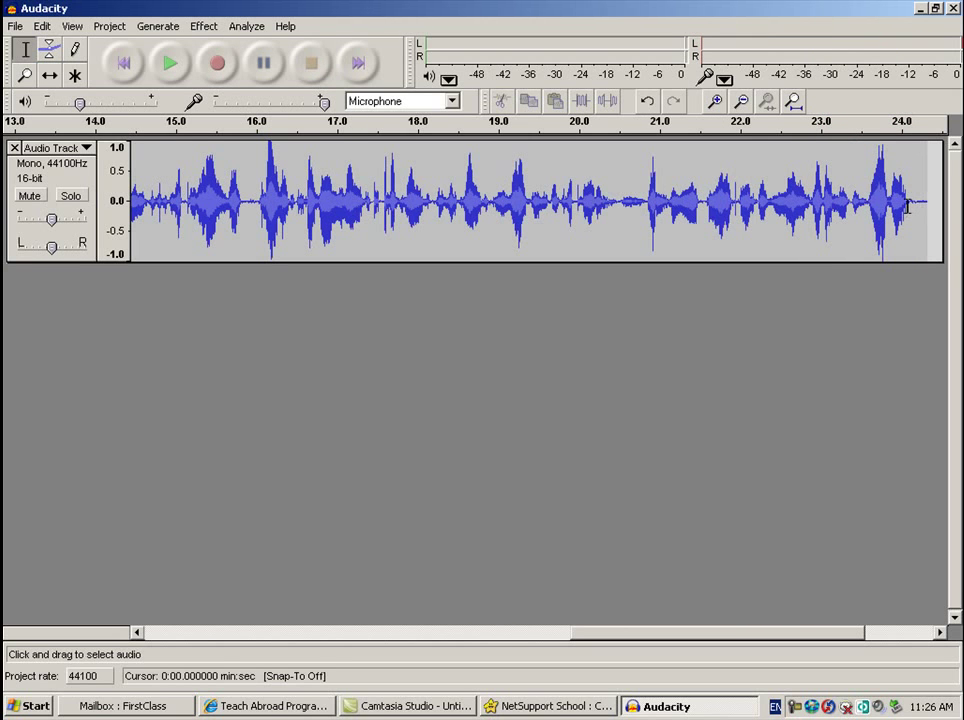
# - Play the recording from about 20.9 seconds to locate the unwanted ending, and cut everything from there to the end
pyautogui.click(752, 104)
pyautogui.click(750, 104)
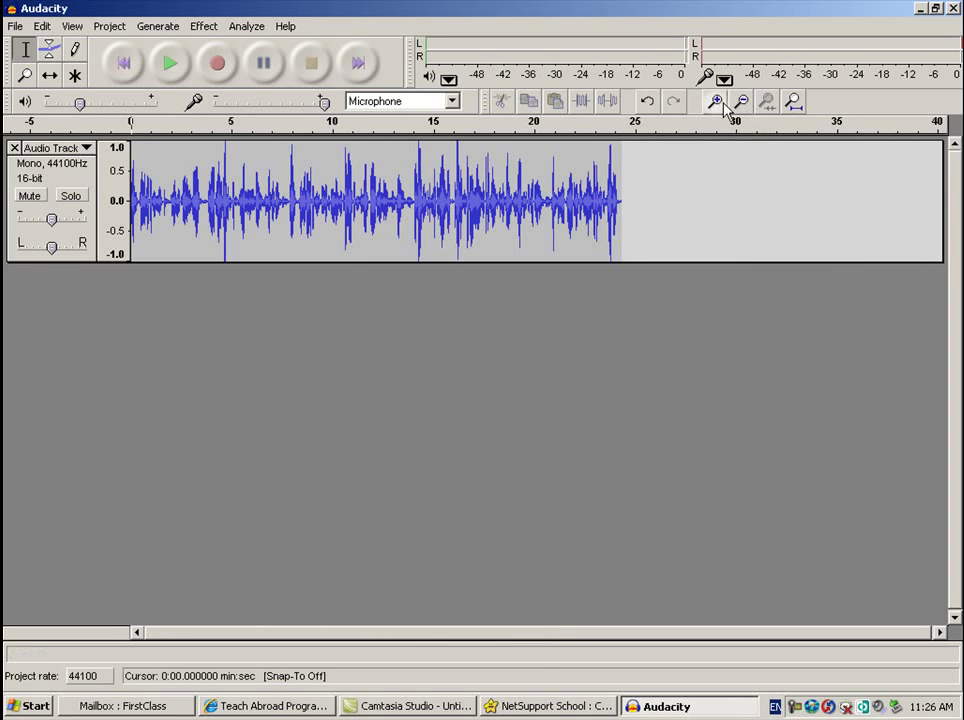
pyautogui.click(717, 103)
pyautogui.click(717, 103)
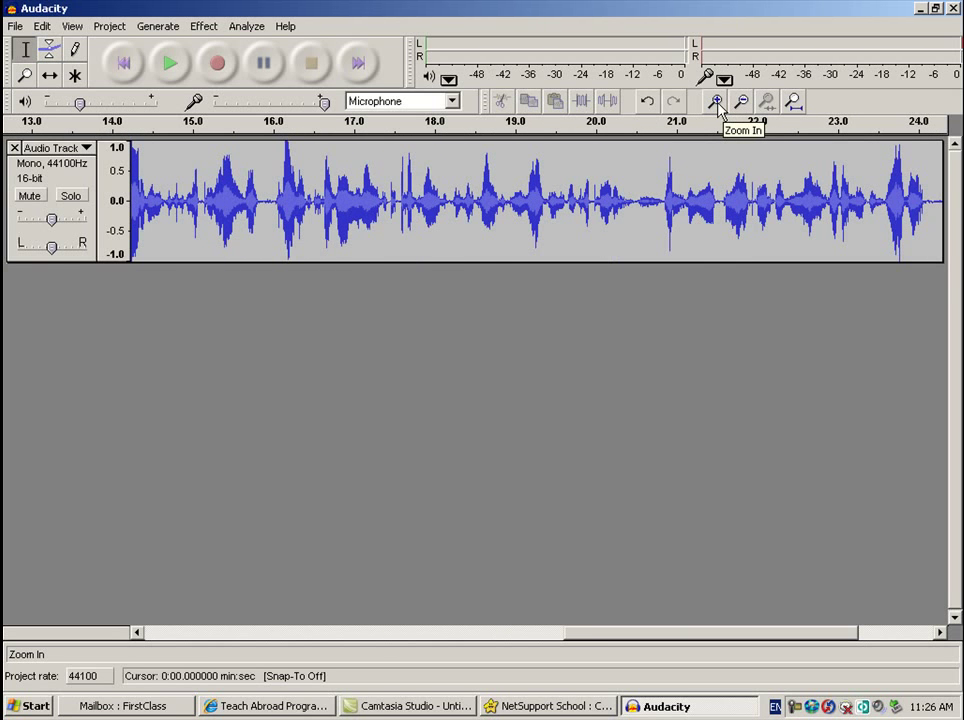
pyautogui.click(741, 103)
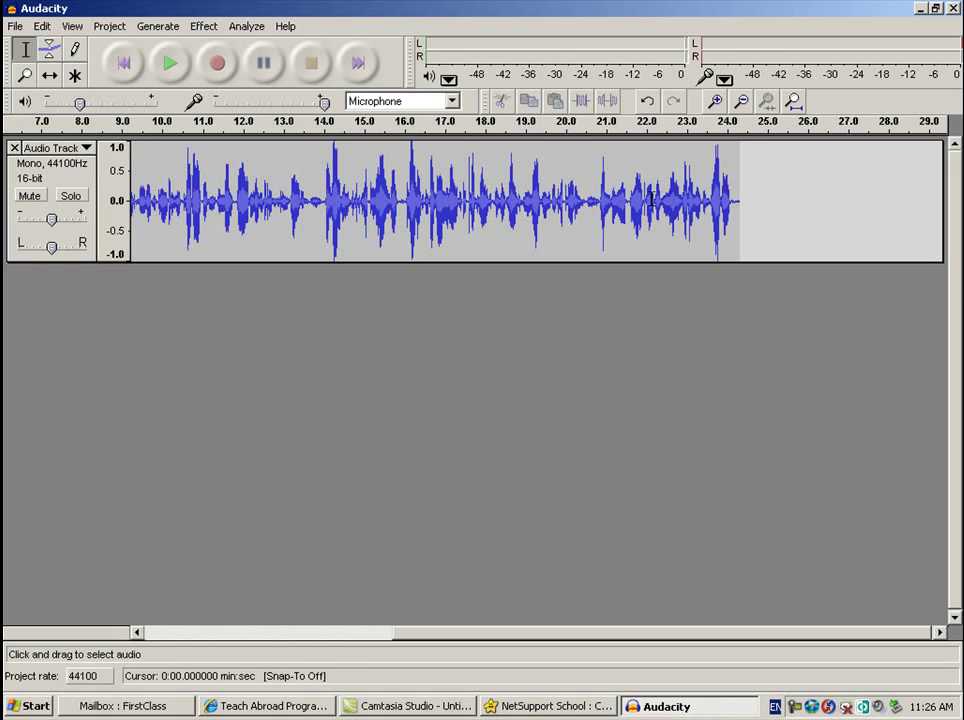
pyautogui.click(602, 197)
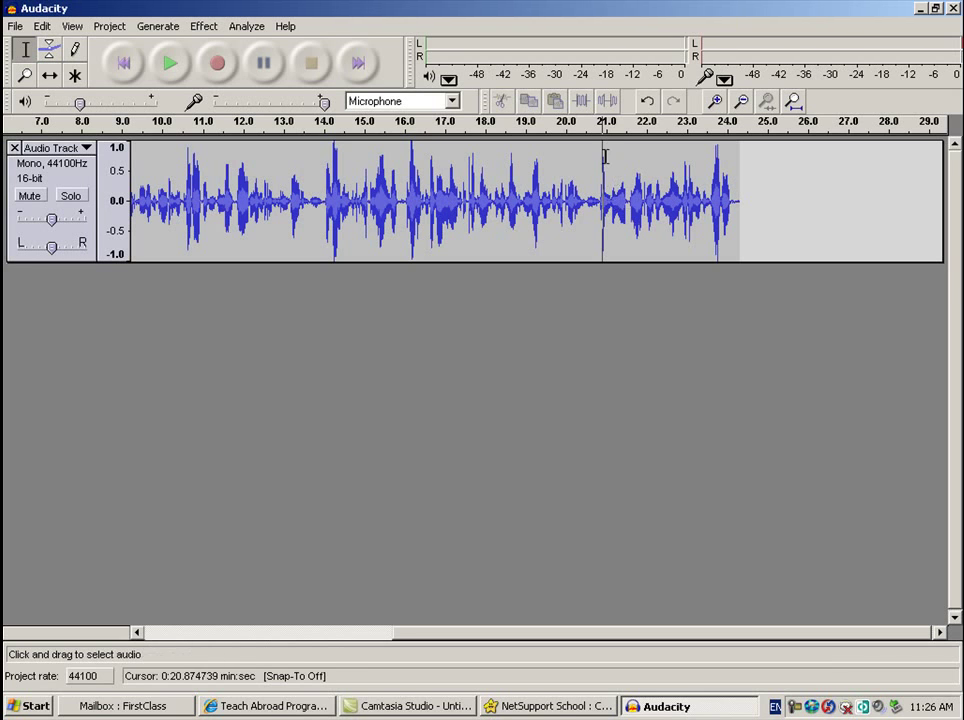
pyautogui.click(171, 65)
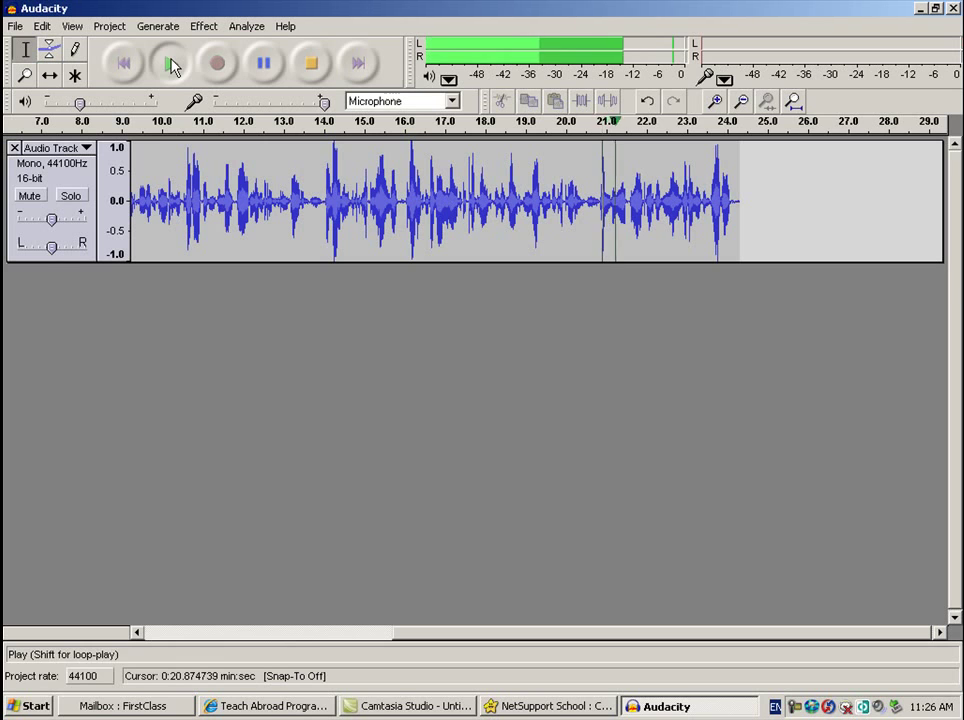
pyautogui.click(311, 66)
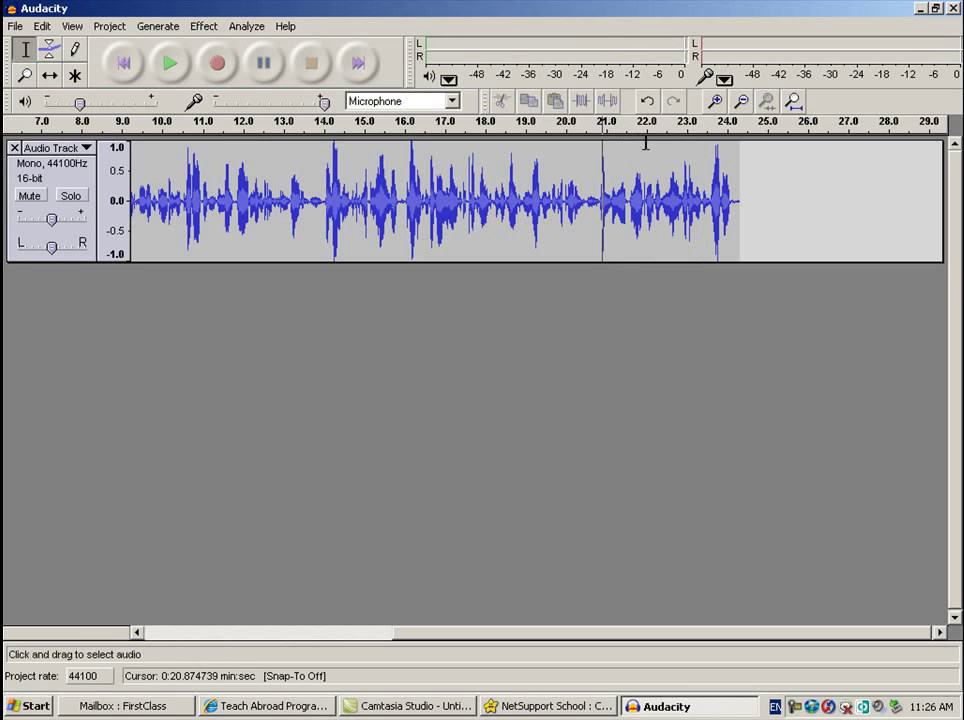
pyautogui.moveTo(770, 185); pyautogui.dragTo(613, 191)
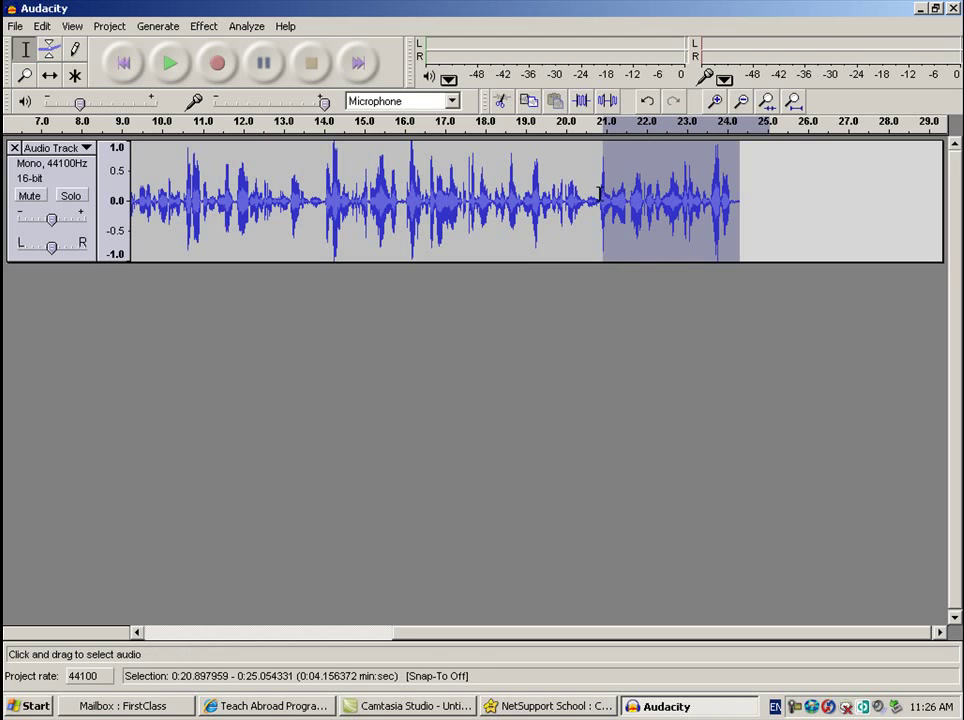
pyautogui.click(503, 103)
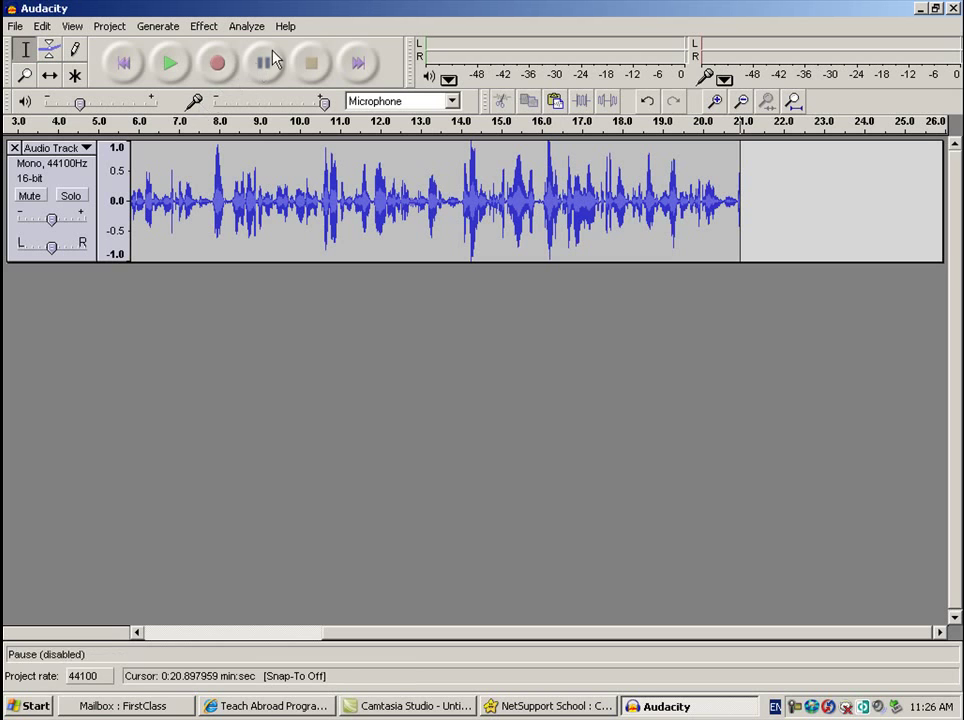
# - Record a second microphone clip about 4 seconds long from the cut point, then delete its track
pyautogui.click(223, 63)
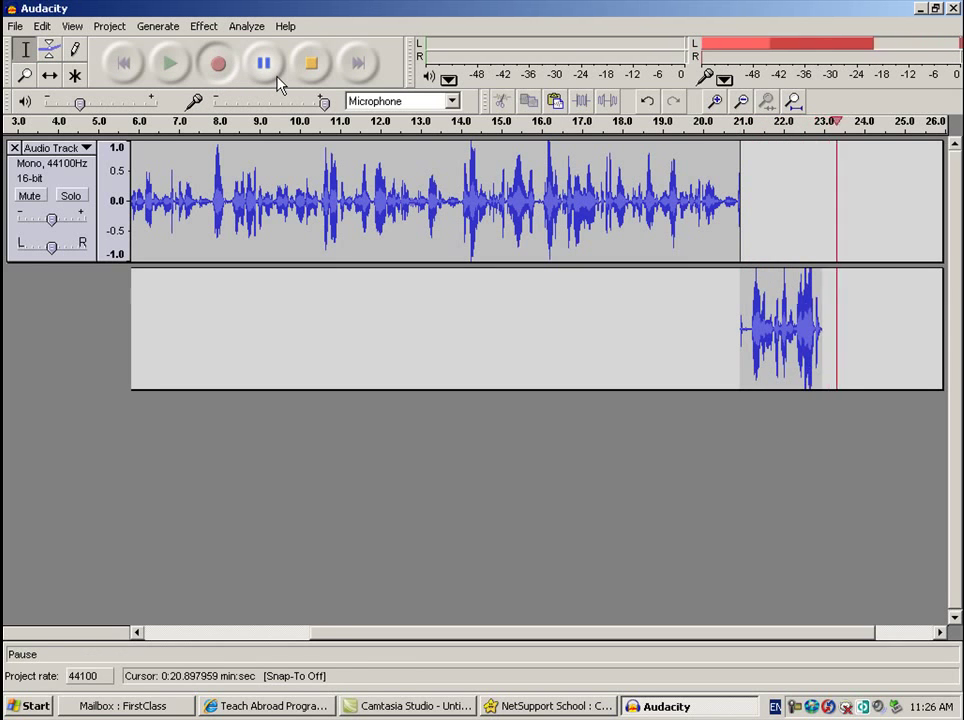
pyautogui.click(313, 65)
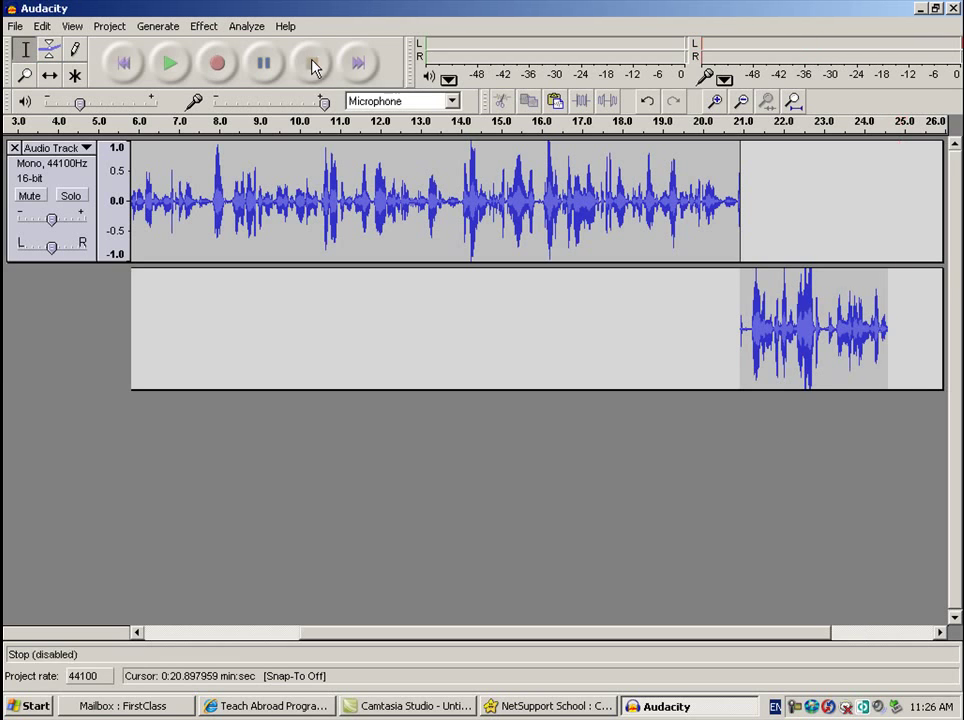
pyautogui.click(126, 68)
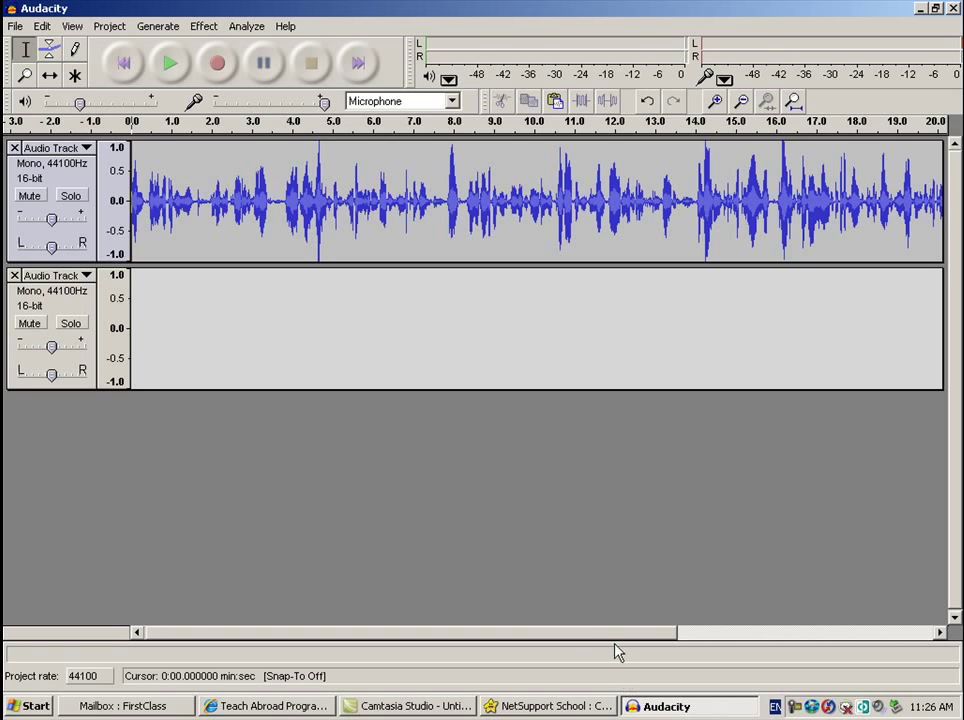
pyautogui.moveTo(616, 643); pyautogui.dragTo(779, 635)
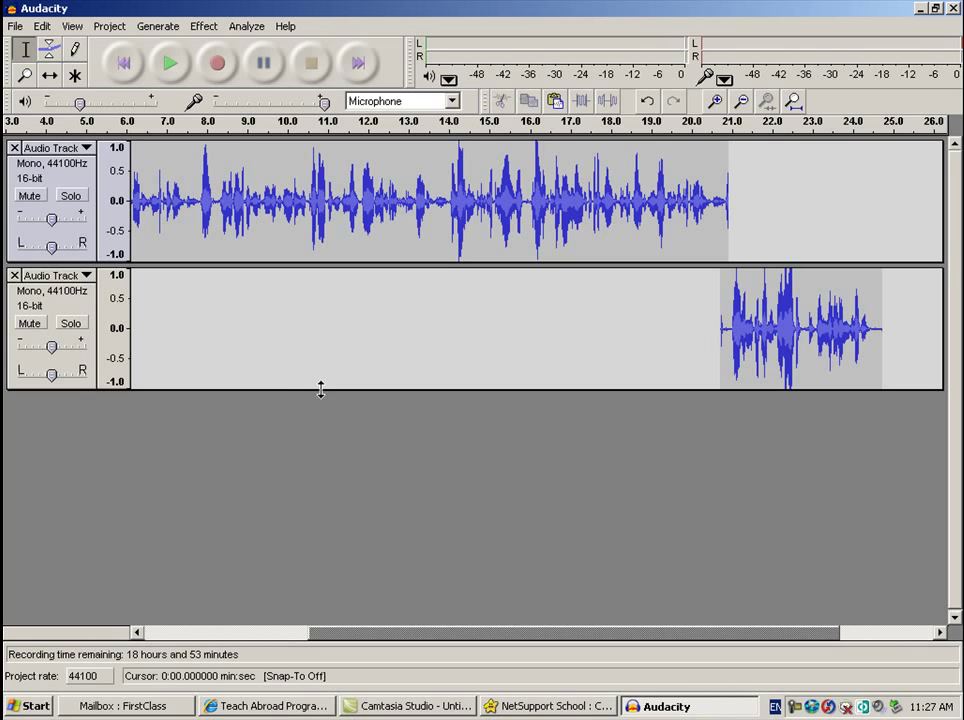
pyautogui.click(14, 275)
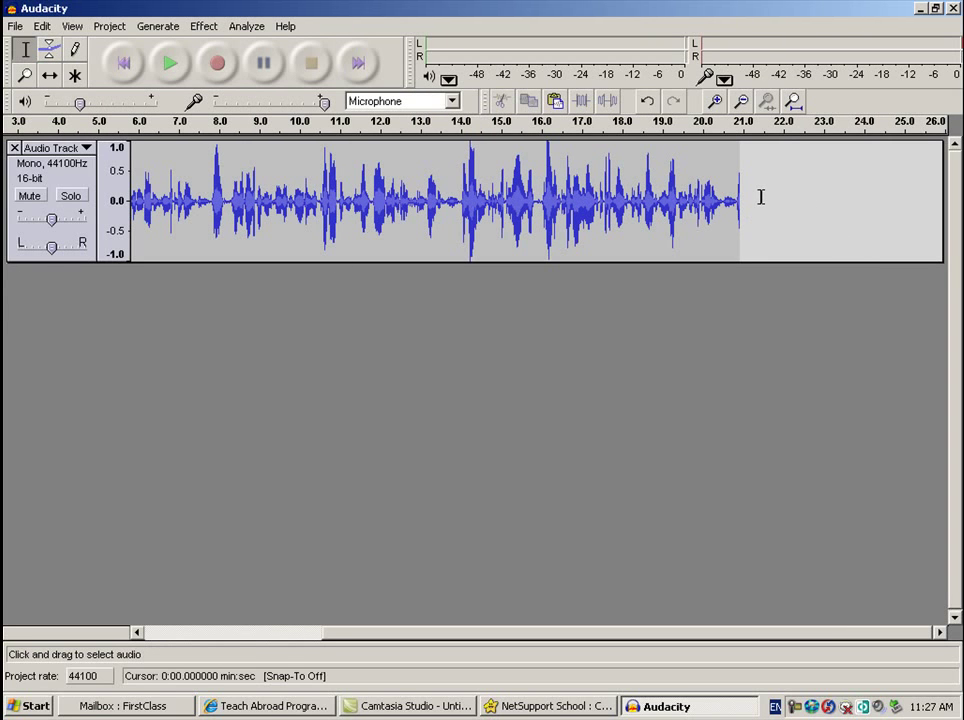
# - Select the whole track and preview Change Pitch at -30 and 153.95 percent, leaving the pitch unapplied
pyautogui.moveTo(761, 192); pyautogui.dragTo(45, 185)
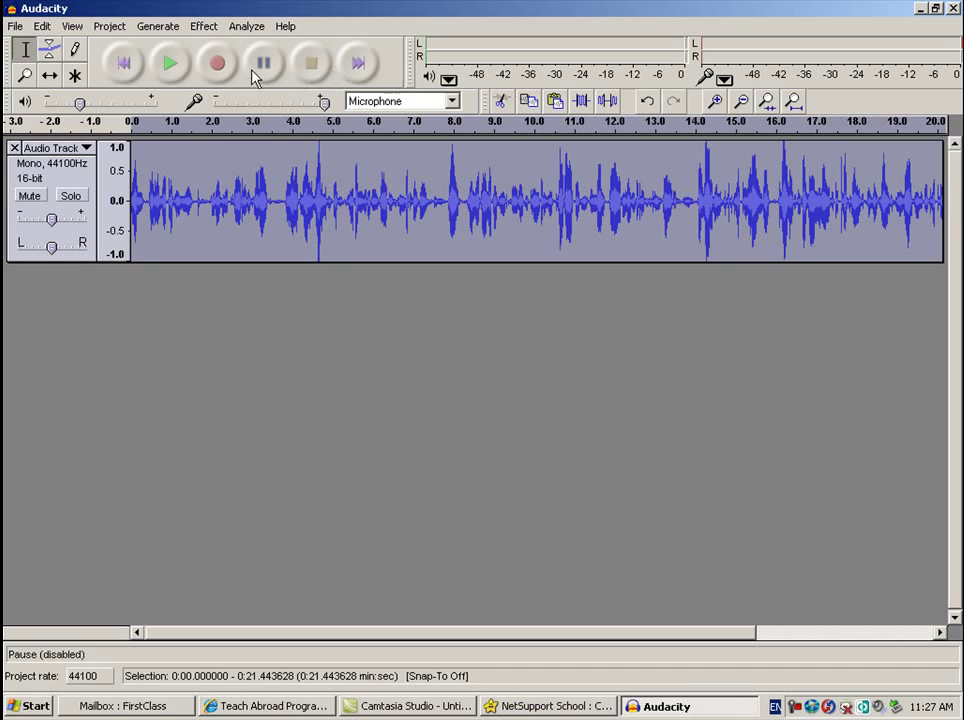
pyautogui.click(205, 26)
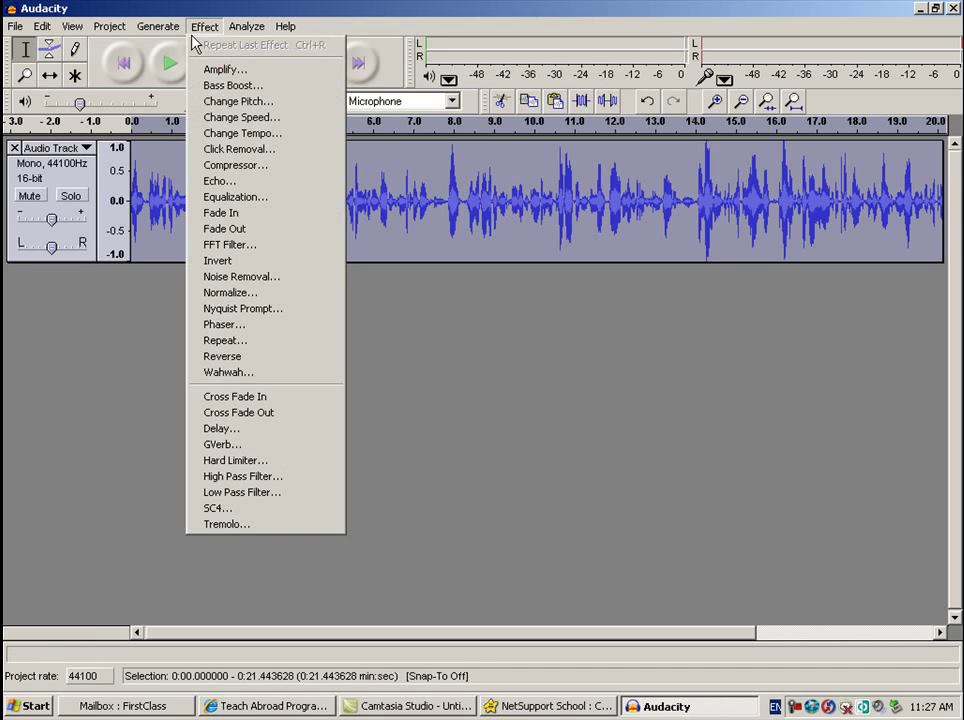
pyautogui.click(227, 103)
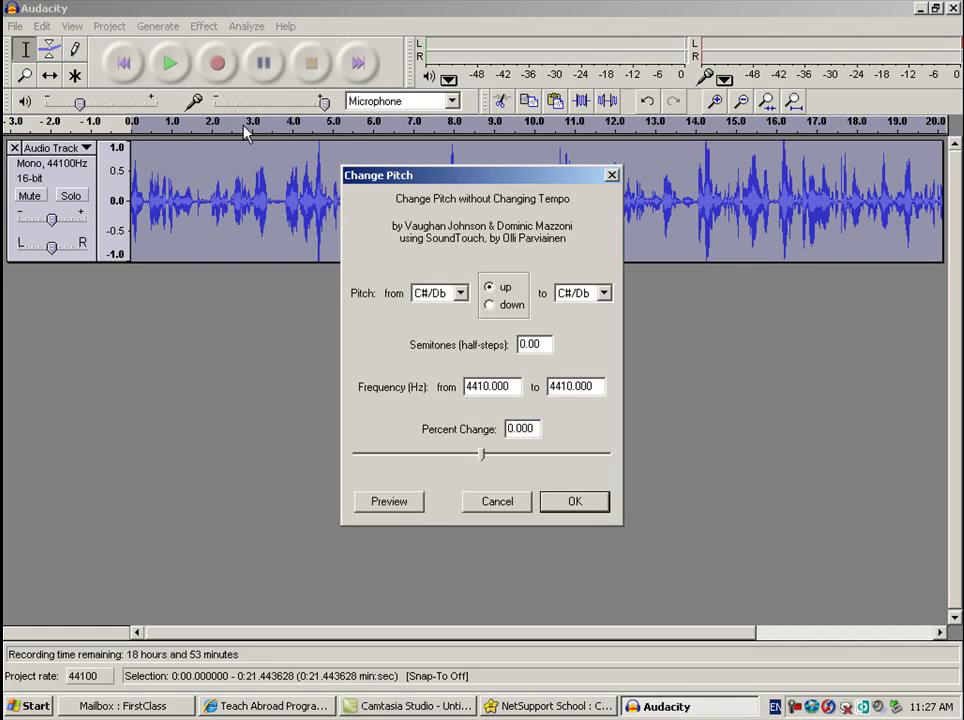
pyautogui.moveTo(482, 458); pyautogui.dragTo(445, 457)
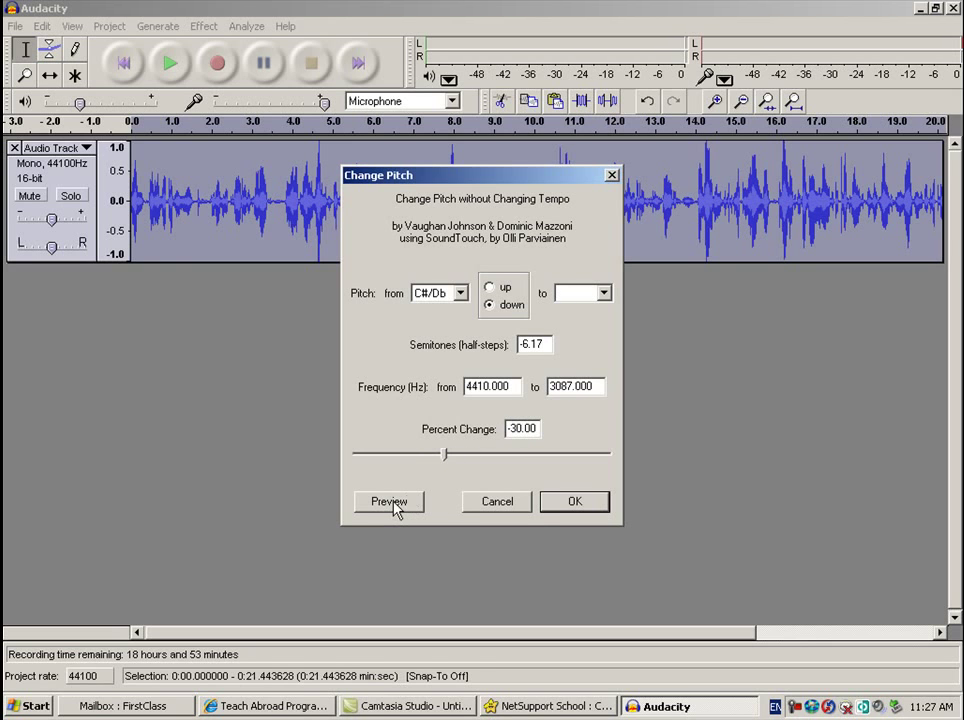
pyautogui.click(394, 505)
pyautogui.moveTo(445, 455); pyautogui.dragTo(543, 456)
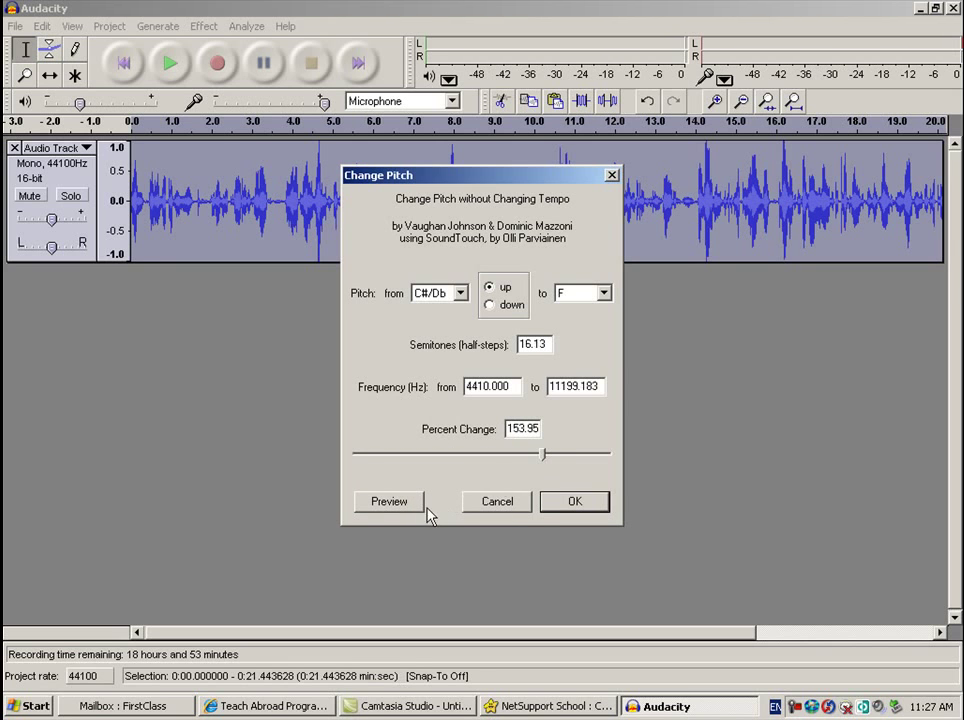
pyautogui.click(397, 500)
pyautogui.click(497, 502)
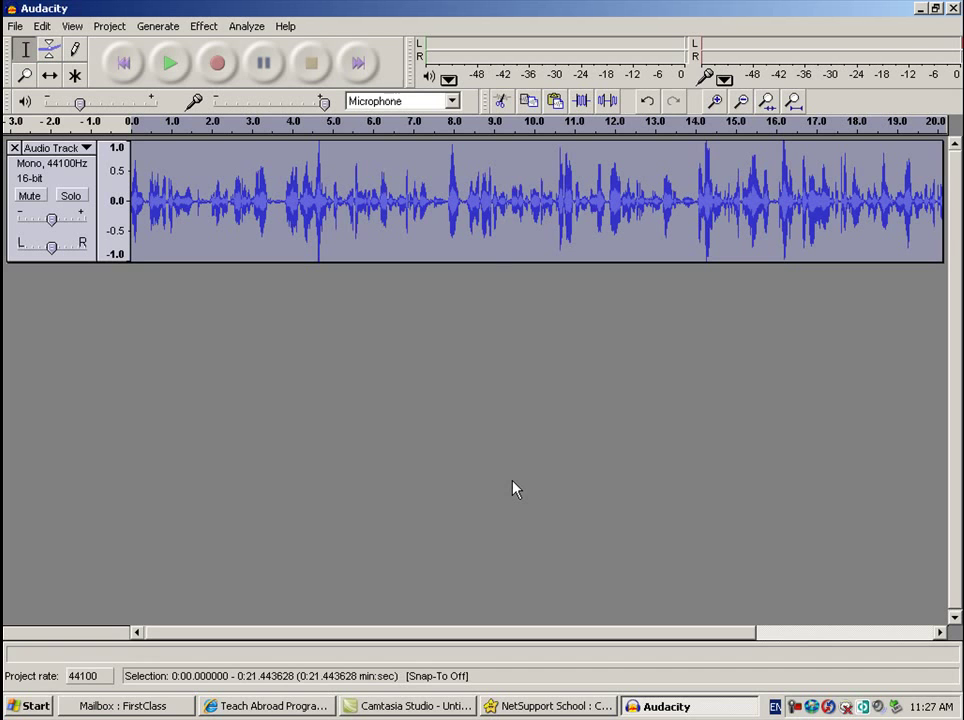
# - Apply Change Tempo to the selected track with a 30.986 percent change
pyautogui.click(208, 29)
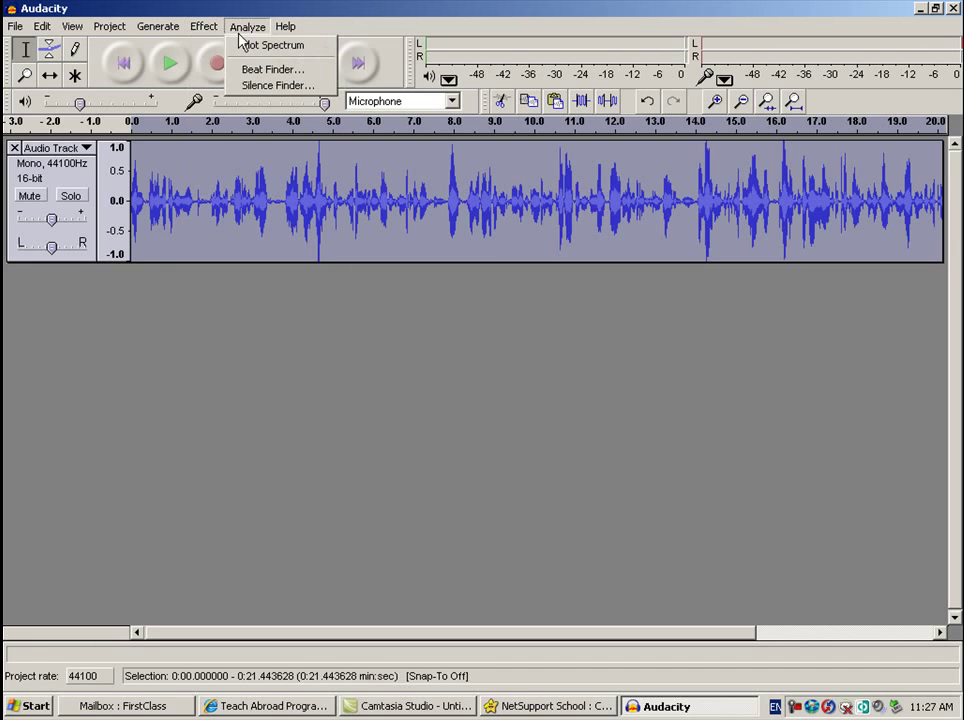
pyautogui.moveTo(211, 40)
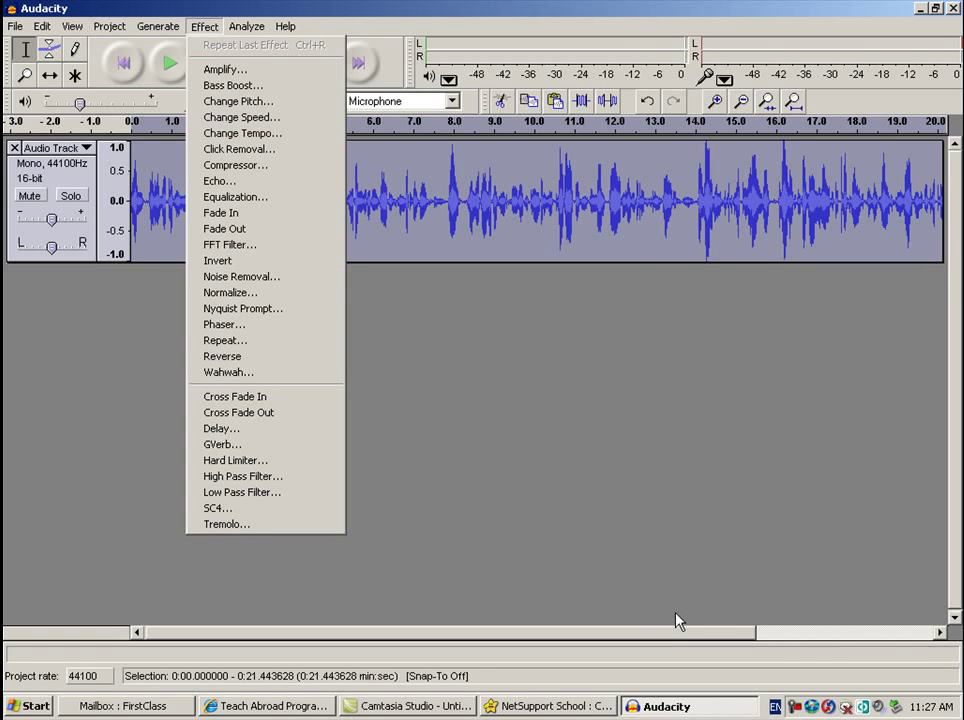
pyautogui.click(673, 646)
pyautogui.moveTo(673, 646); pyautogui.dragTo(755, 639)
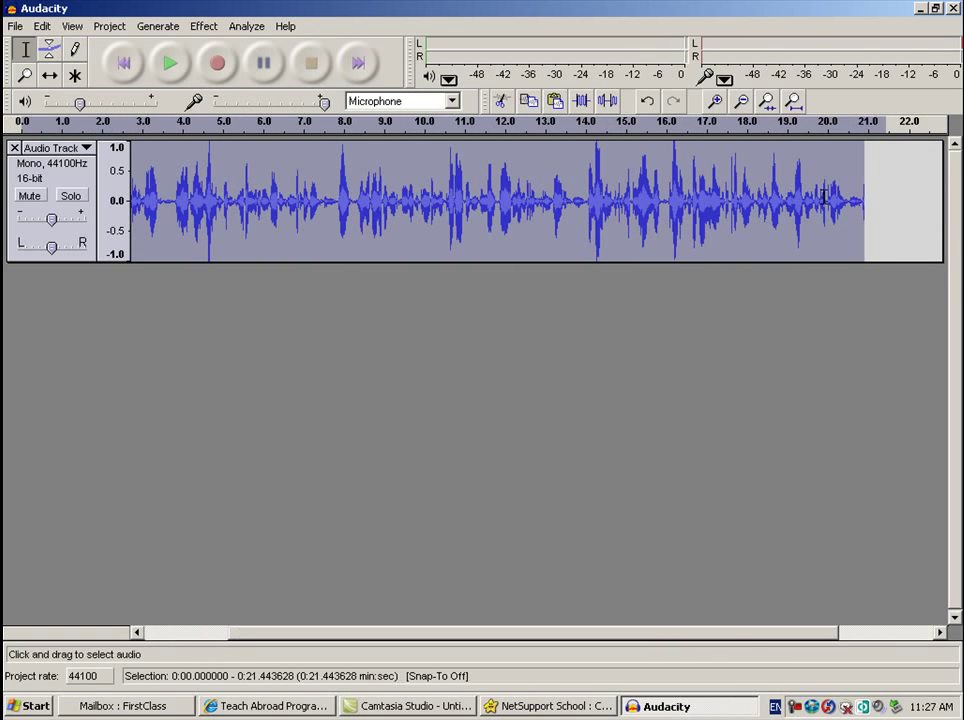
pyautogui.click(207, 30)
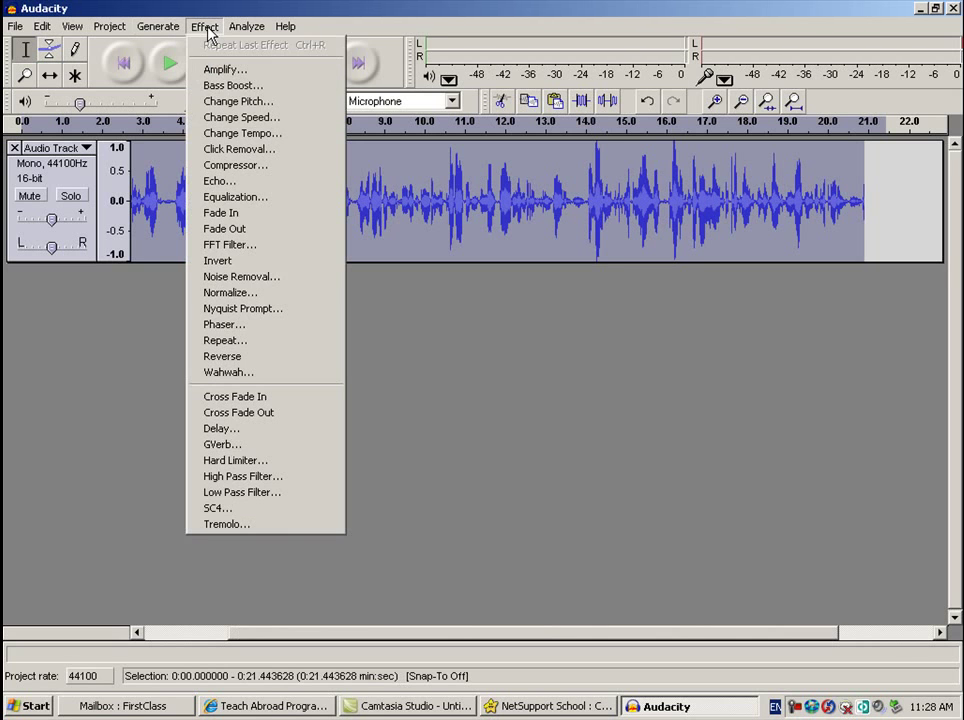
pyautogui.click(244, 133)
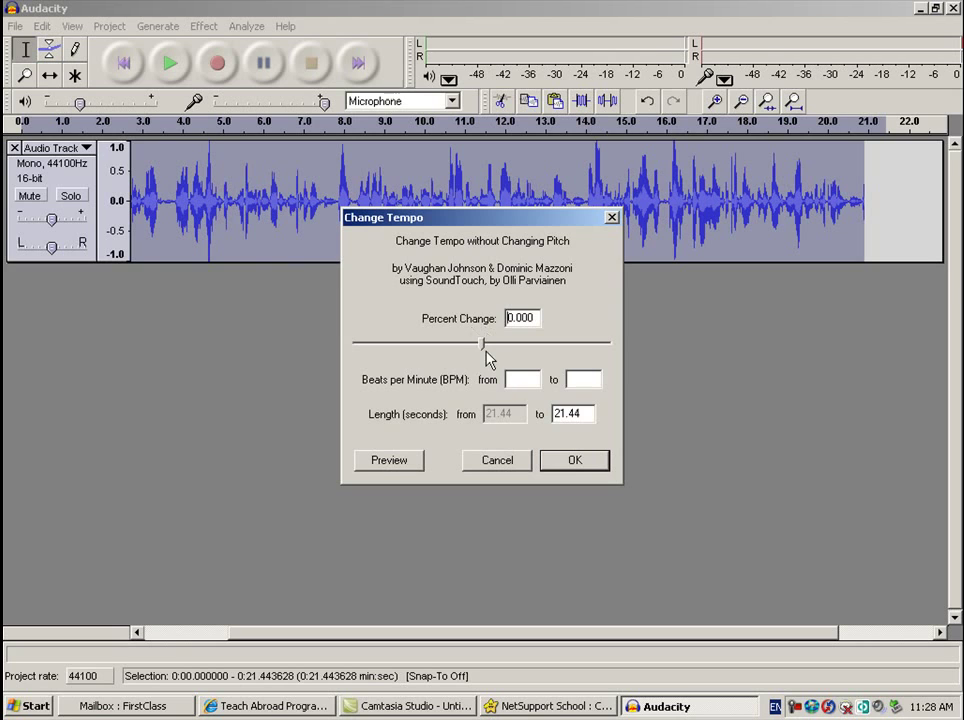
pyautogui.moveTo(484, 349); pyautogui.dragTo(501, 350)
pyautogui.click(401, 461)
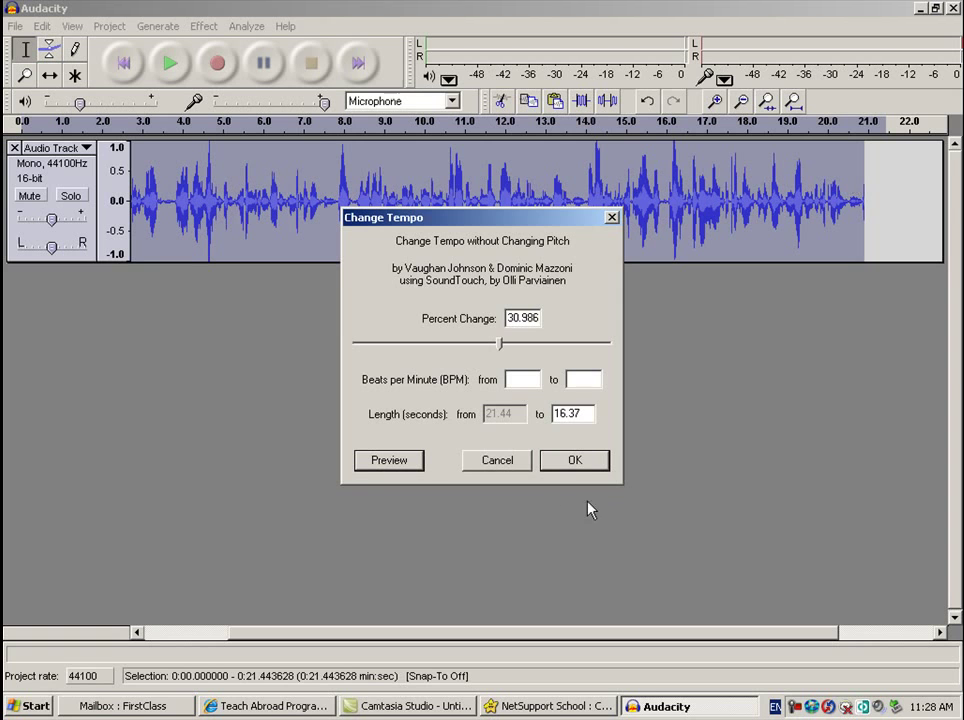
pyautogui.click(597, 461)
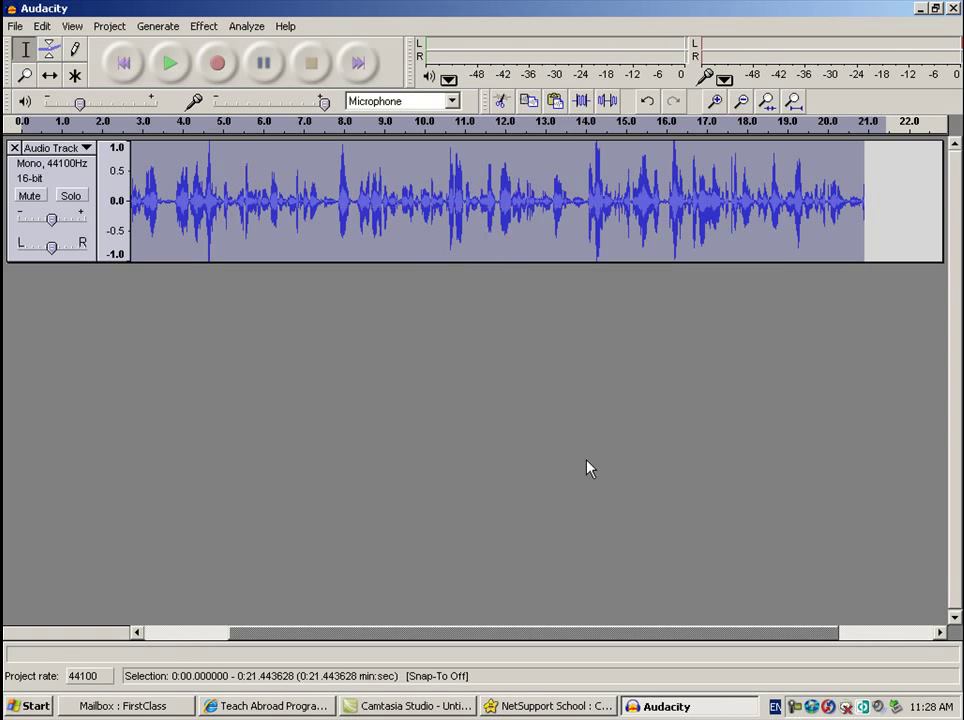
# - Play the opening of the track to check the tempo, then place the cursor at about 13.5 seconds
pyautogui.click(172, 66)
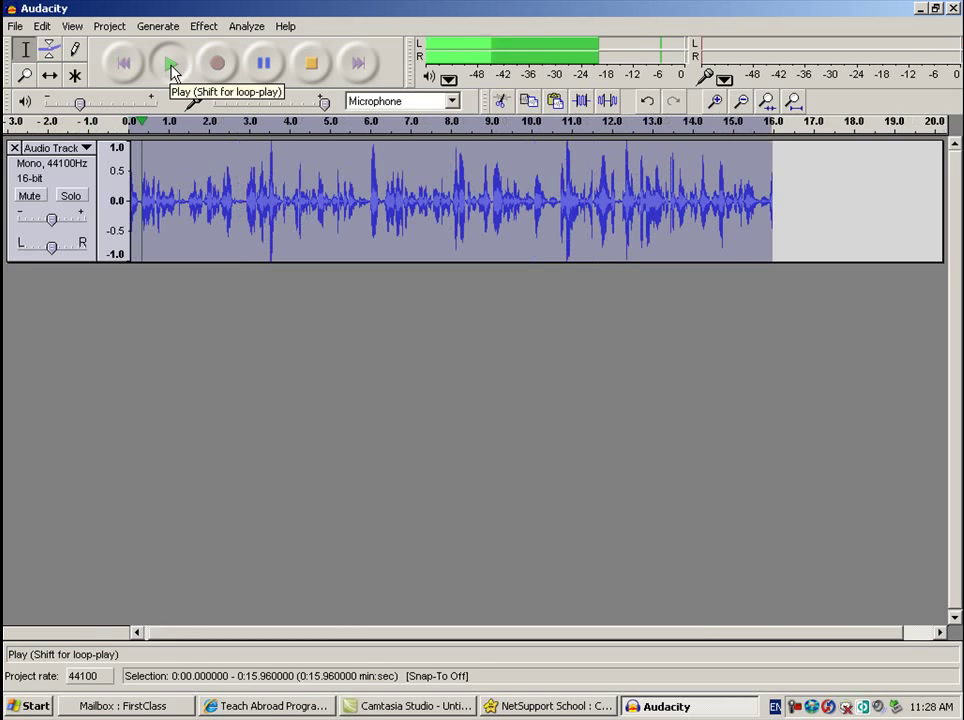
pyautogui.click(315, 64)
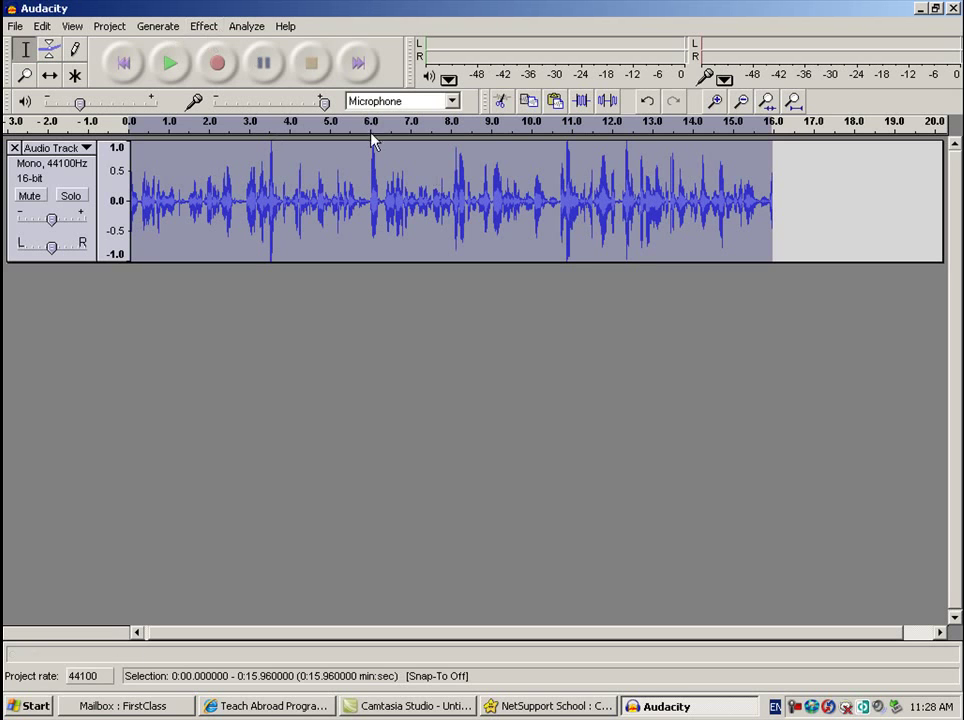
pyautogui.click(674, 205)
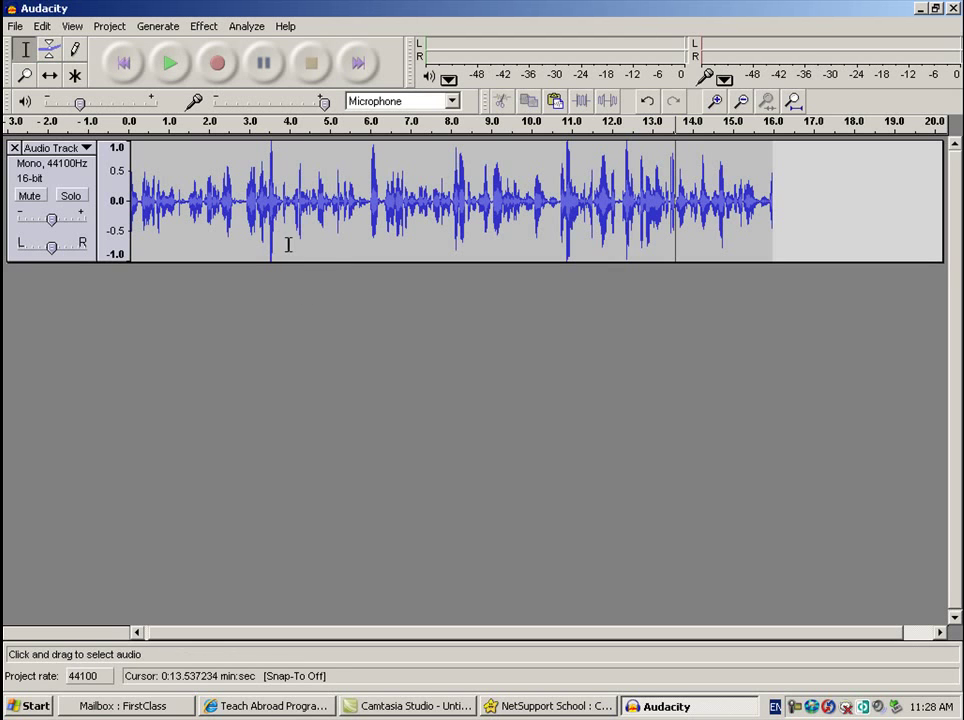
# - Start an audio import into the project and select nicesound.mp3 on the M: drive
pyautogui.click(104, 27)
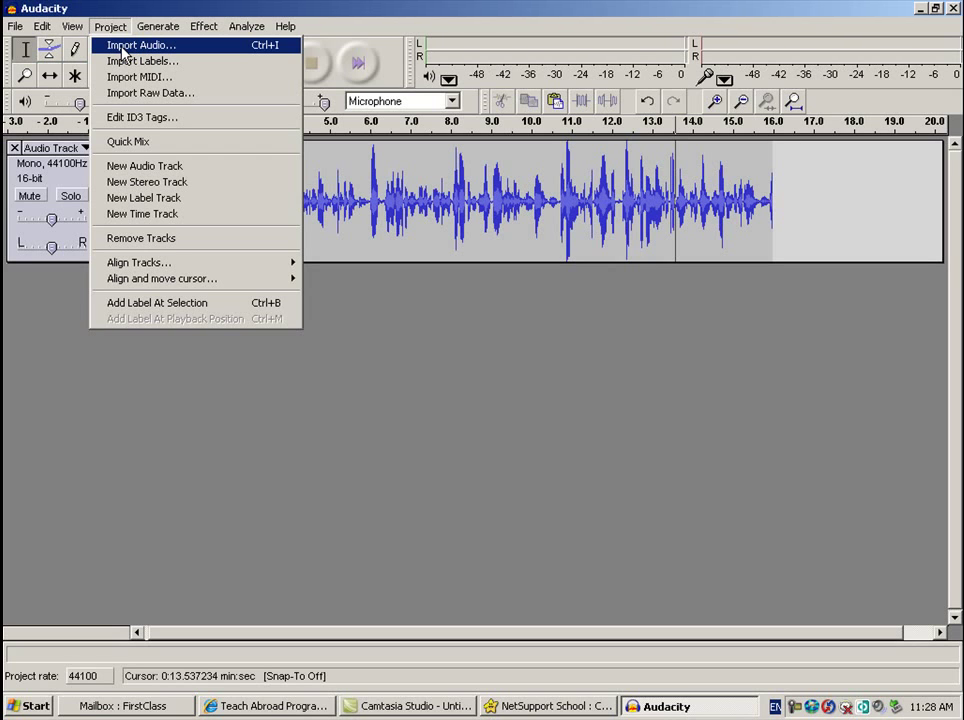
pyautogui.click(122, 50)
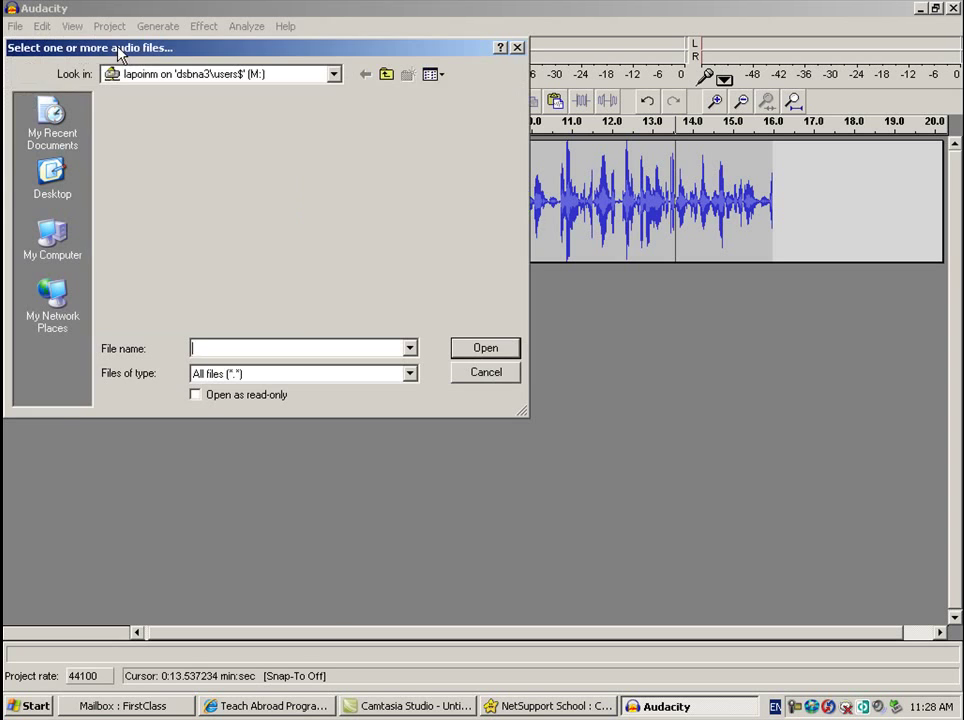
pyautogui.click(378, 320)
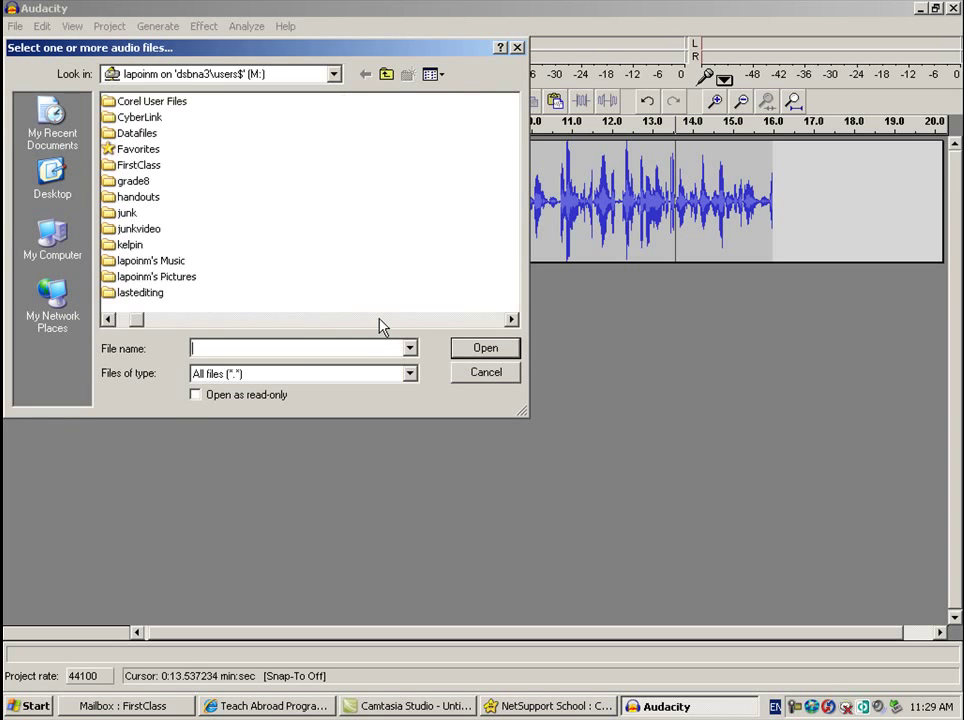
pyautogui.click(265, 327)
pyautogui.click(270, 325)
pyautogui.click(268, 327)
pyautogui.click(327, 327)
pyautogui.click(341, 325)
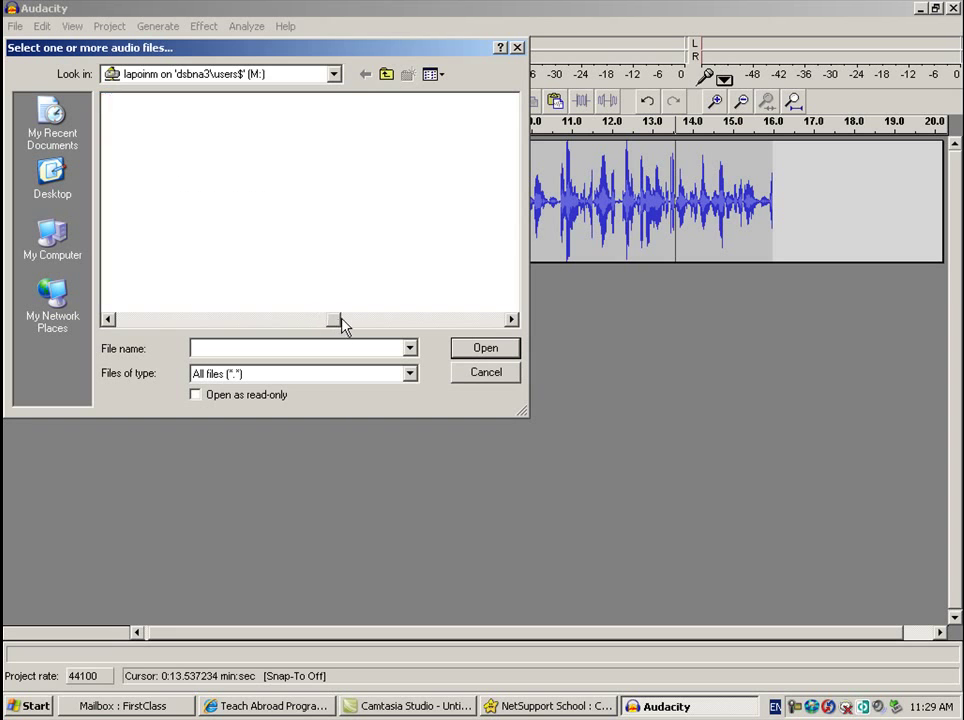
pyautogui.moveTo(341, 322); pyautogui.dragTo(365, 323)
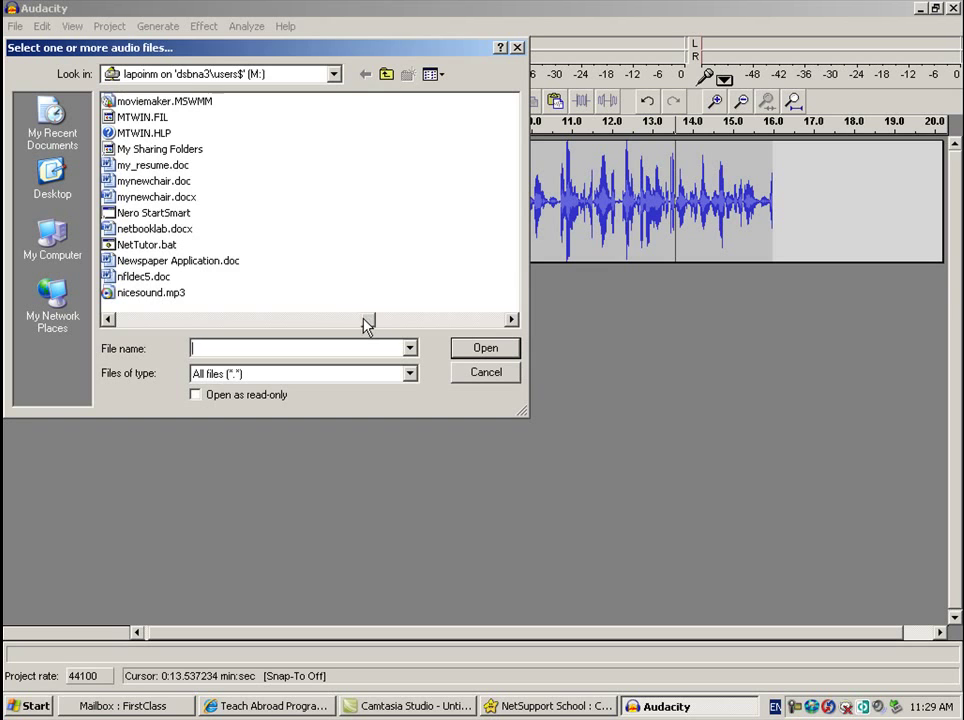
pyautogui.click(415, 321)
pyautogui.click(217, 323)
pyautogui.click(140, 294)
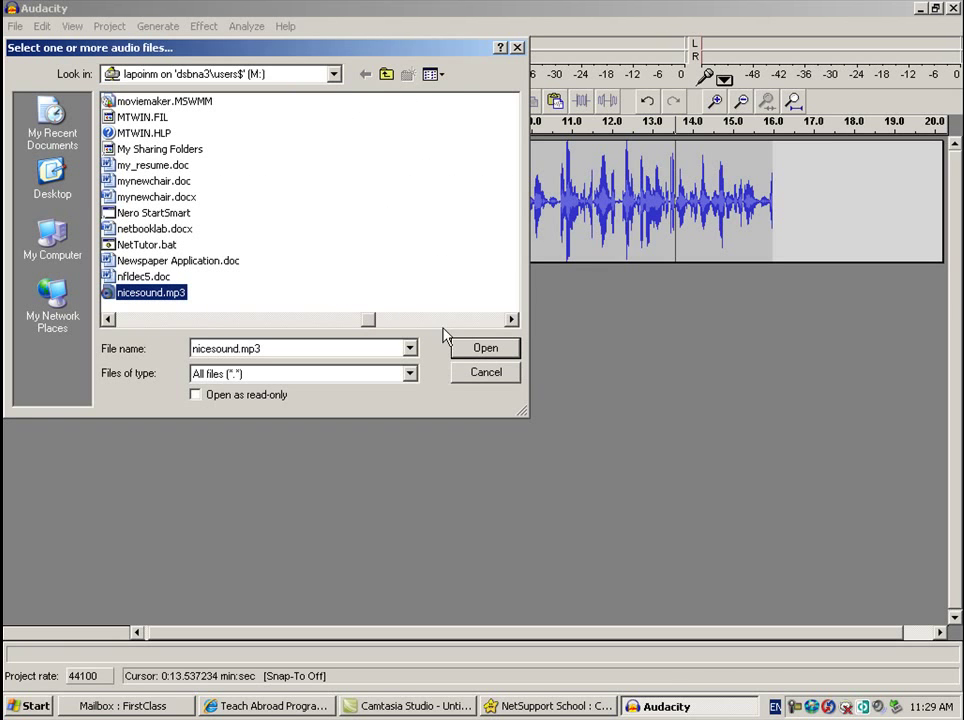
# - List the files in Details view to compare nicesound.mp3 with nicesound.wav, and import nicesound.mp3 as a new track
pyautogui.click(438, 76)
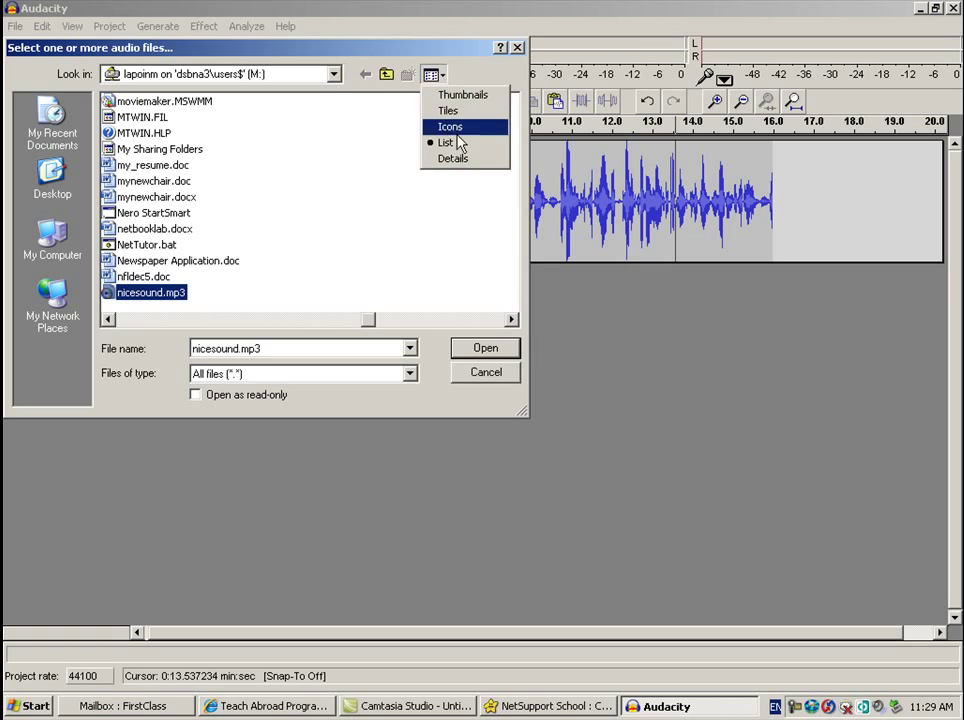
pyautogui.click(464, 160)
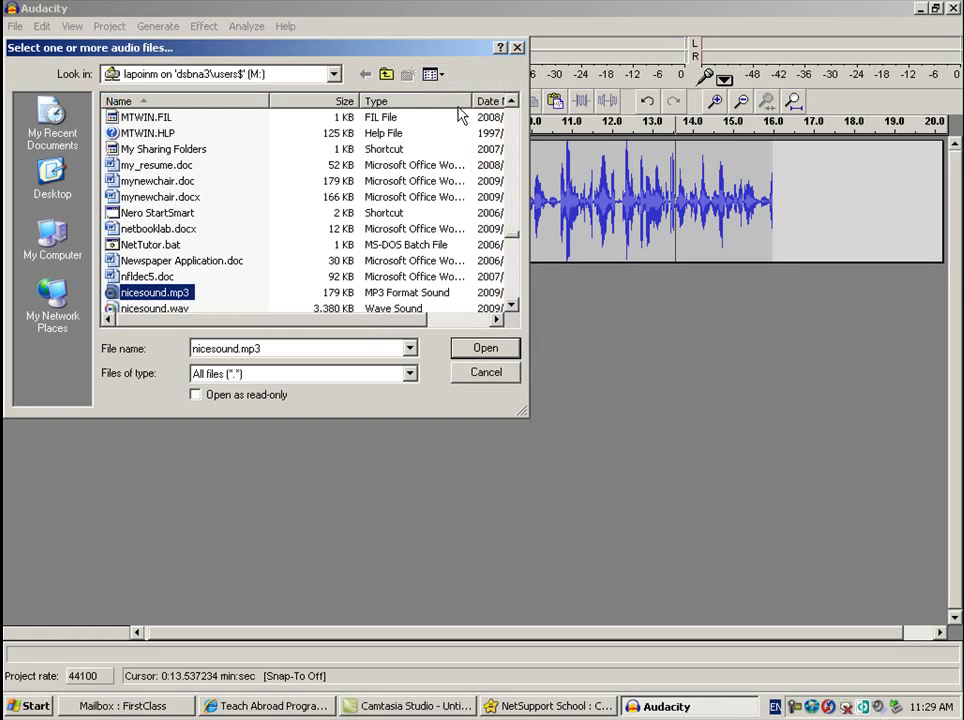
pyautogui.click(511, 307)
pyautogui.click(511, 307)
pyautogui.click(511, 307)
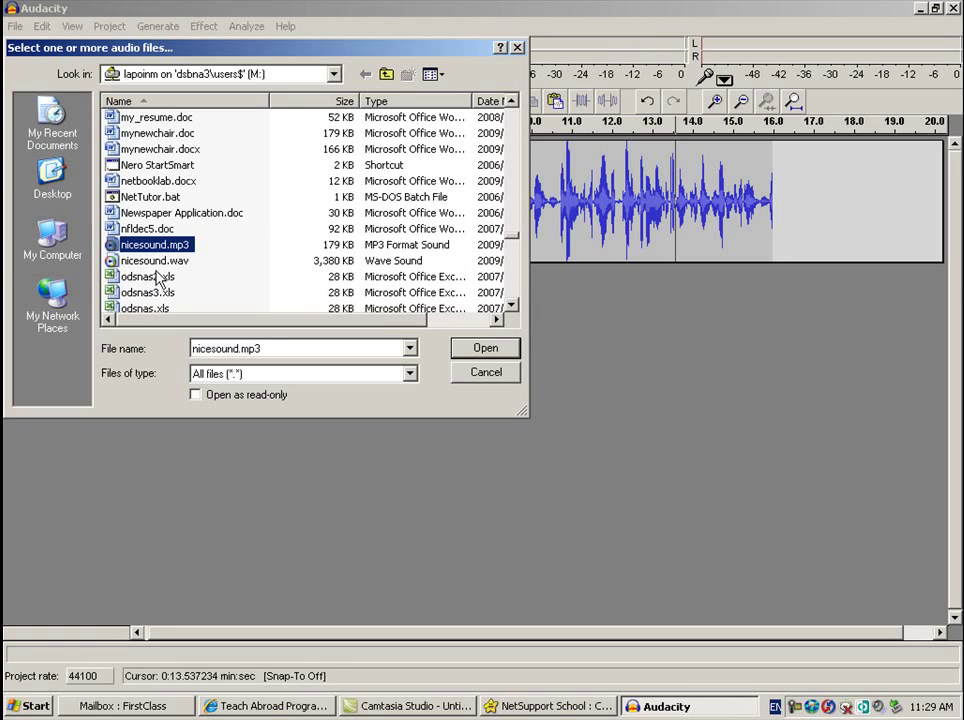
pyautogui.click(150, 261)
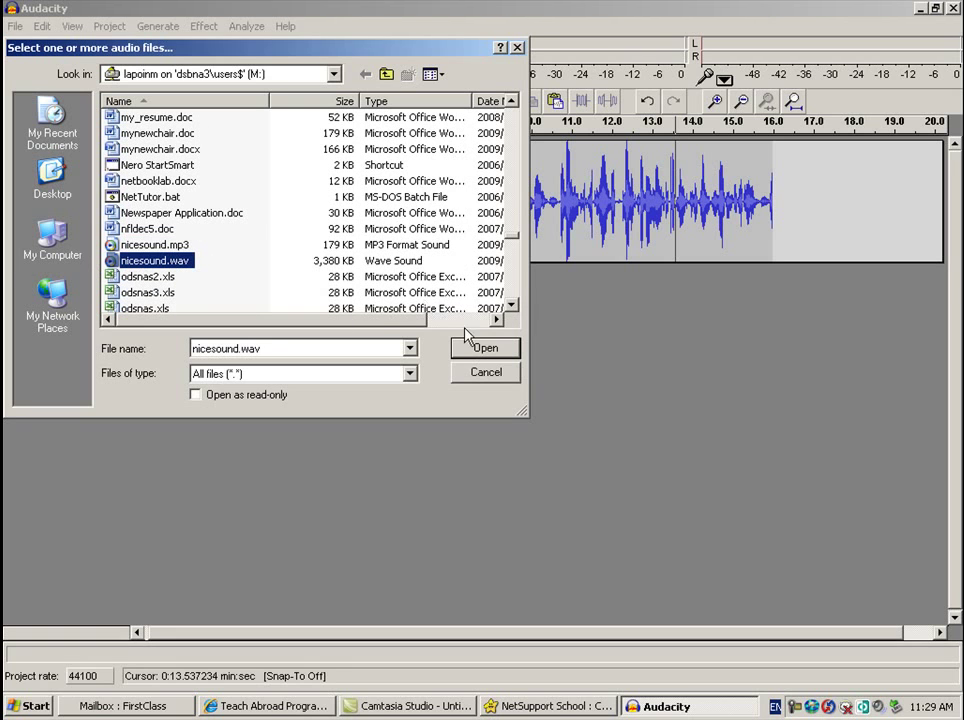
pyautogui.click(338, 252)
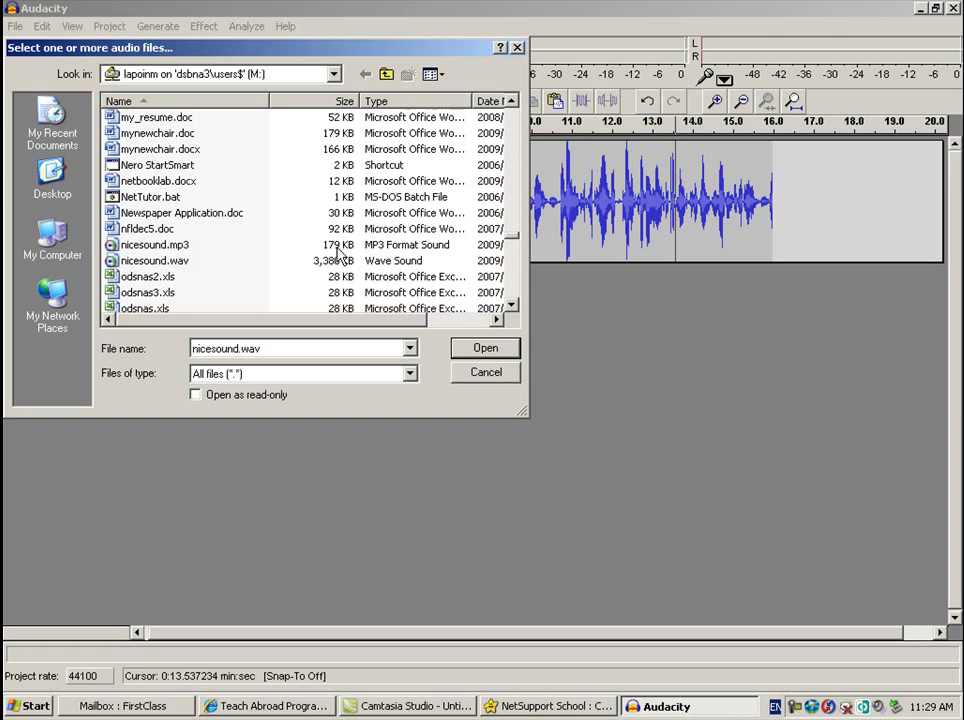
pyautogui.click(155, 245)
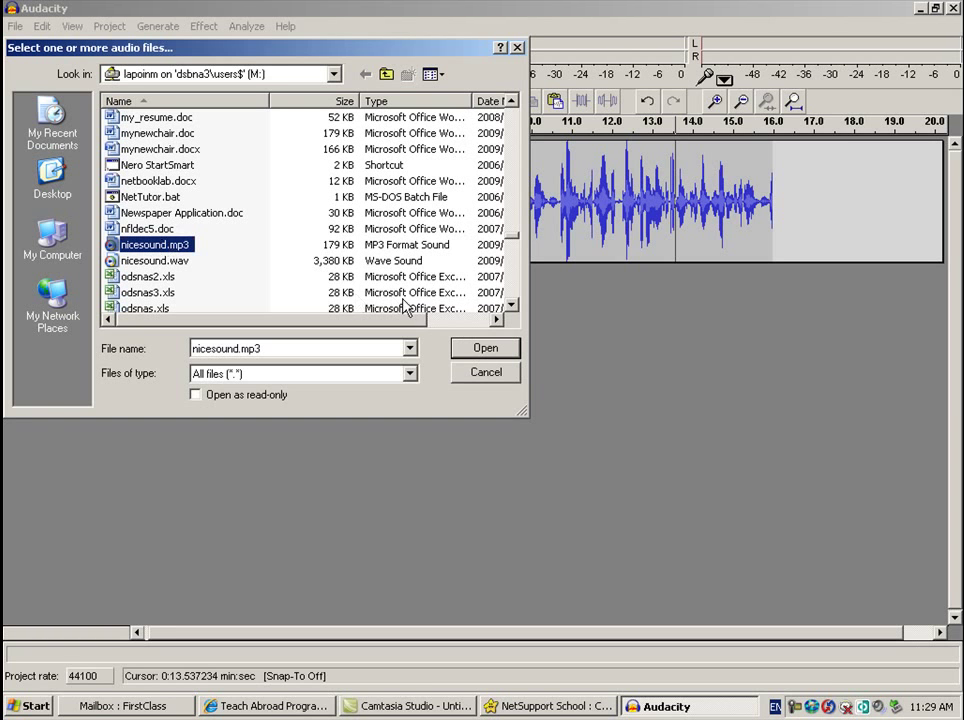
pyautogui.click(462, 348)
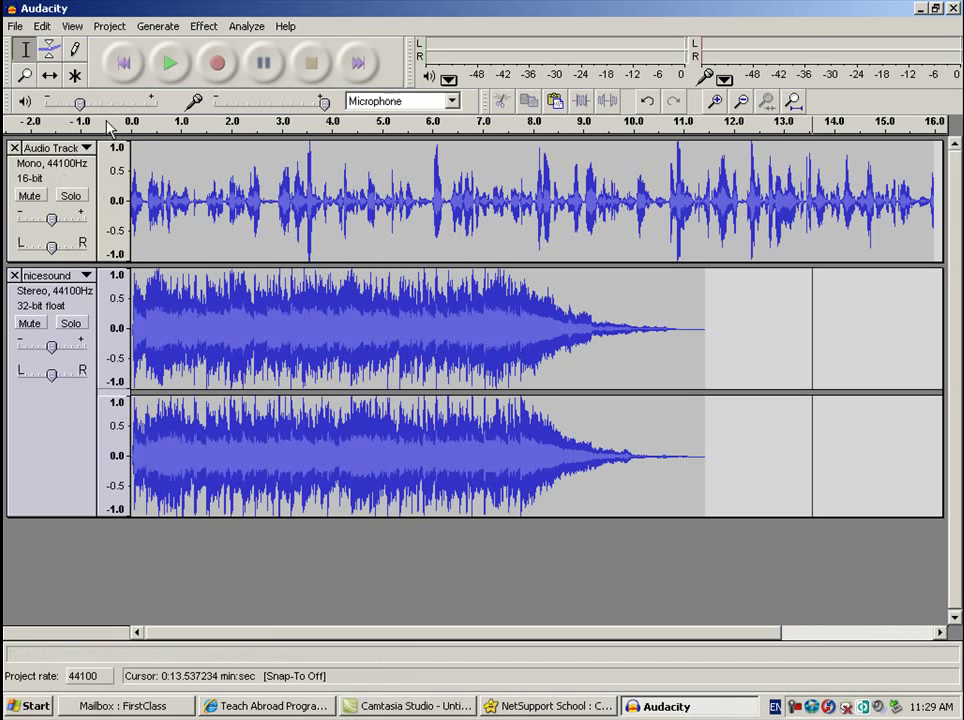
# - Play both tracks from the beginning, lower the nicesound track's gain during playback, and stop
pyautogui.click(126, 72)
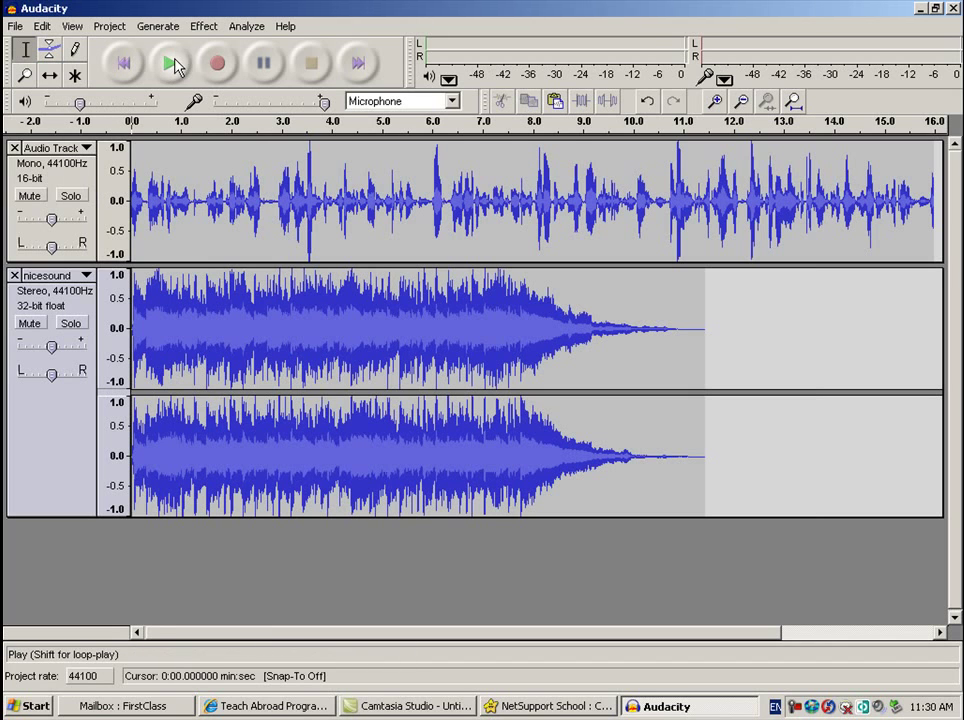
pyautogui.click(176, 65)
pyautogui.moveTo(50, 344); pyautogui.dragTo(35, 347)
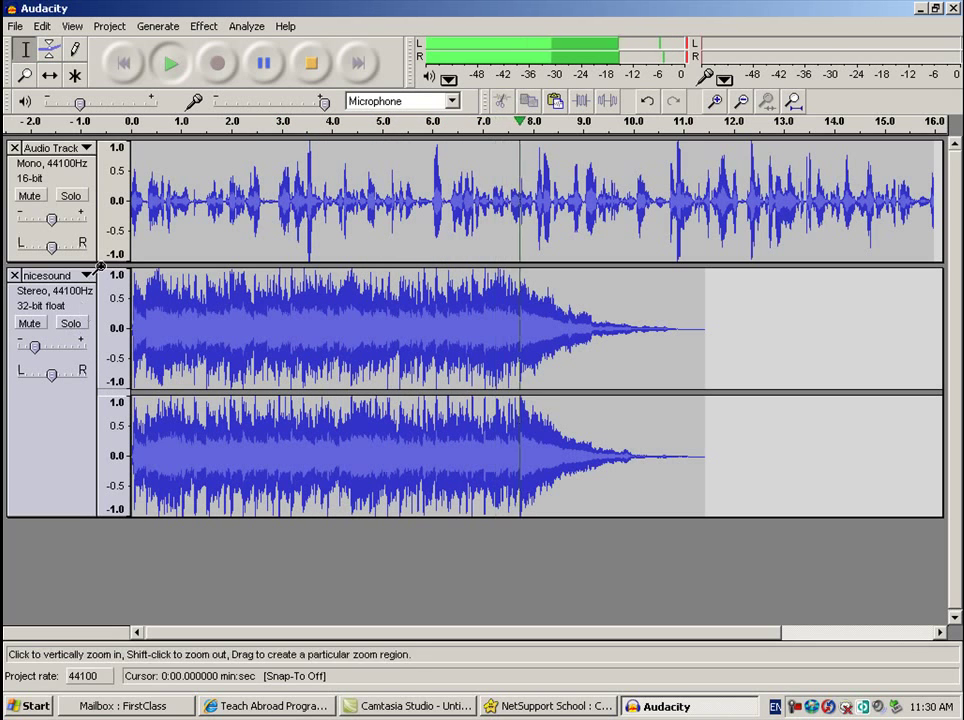
pyautogui.click(300, 70)
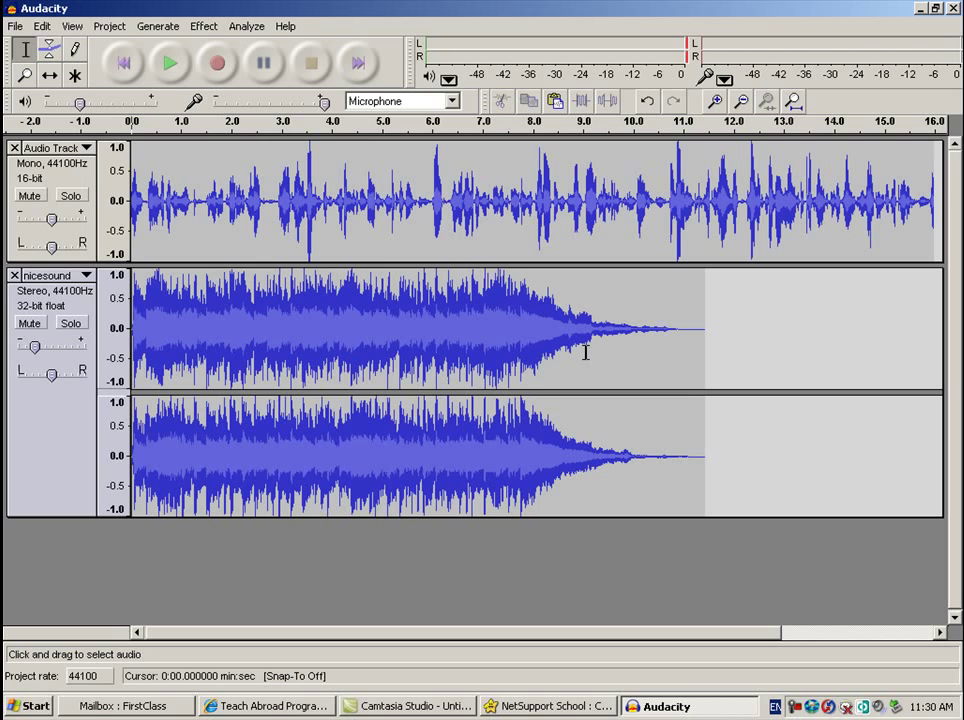
# - Export the project as a WAV file named lesson.wav on the M: drive, accepting the mixdown to two stereo channels
pyautogui.click(15, 24)
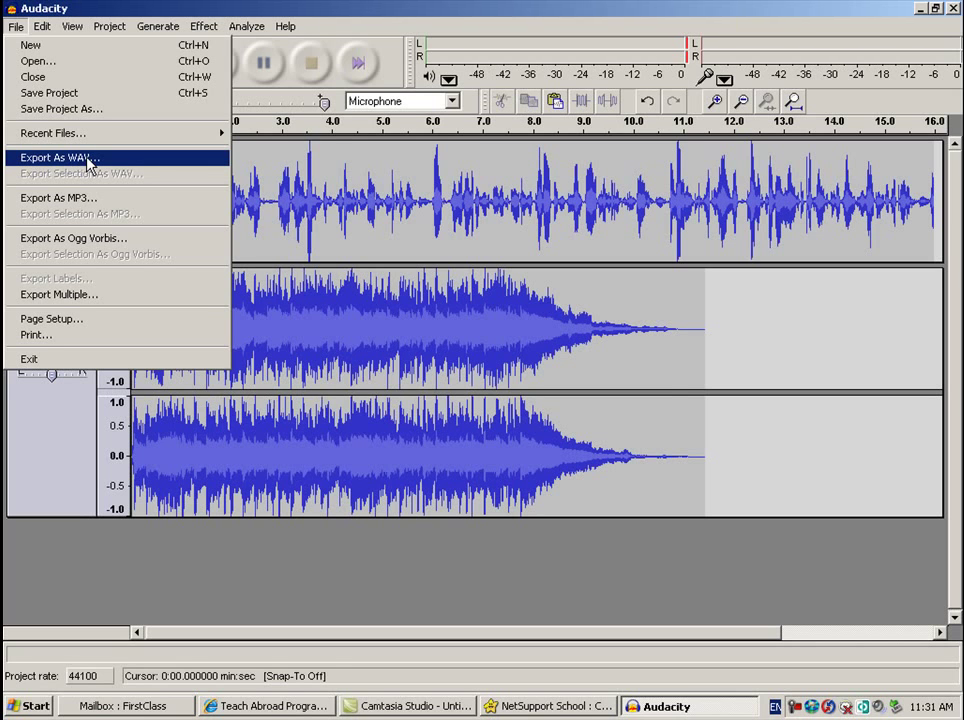
pyautogui.click(89, 161)
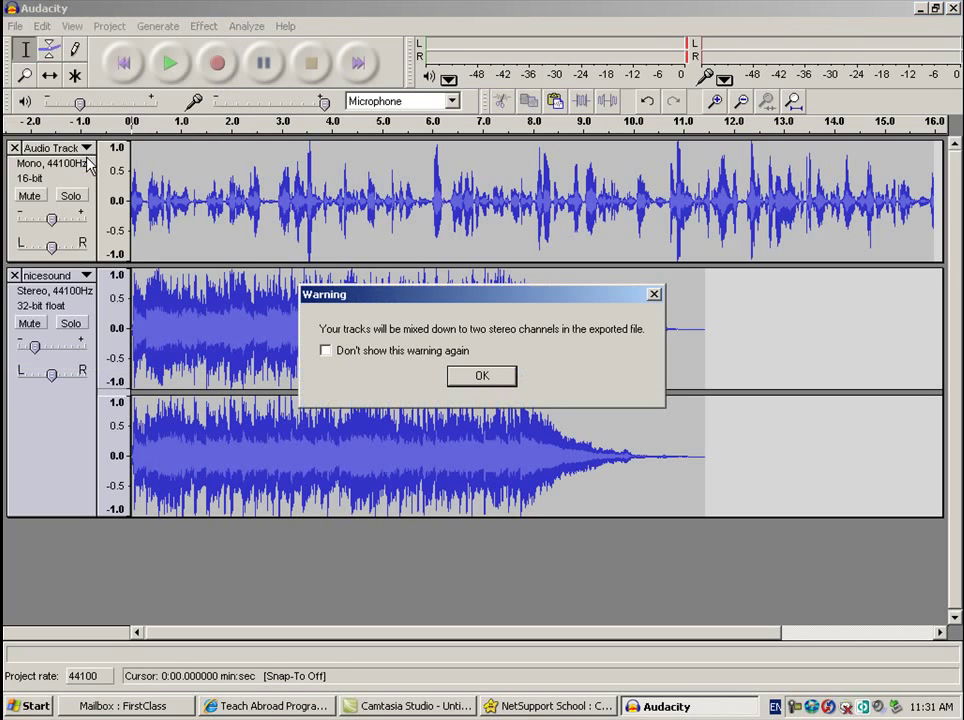
pyautogui.click(499, 376)
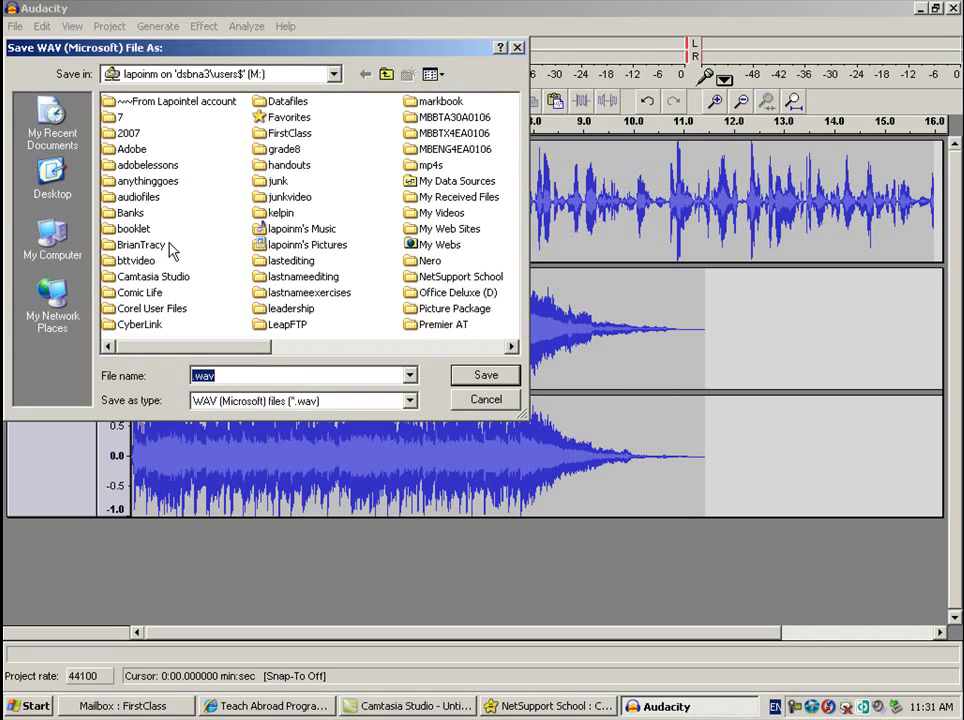
pyautogui.click(195, 377)
pyautogui.write('lesson')
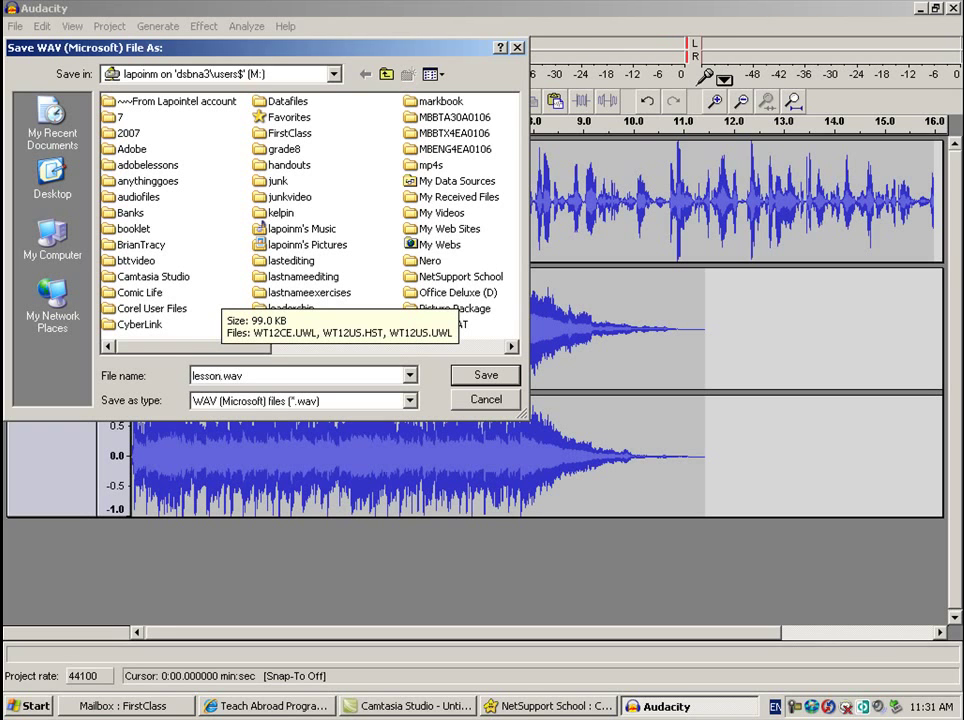
pyautogui.press('Return')
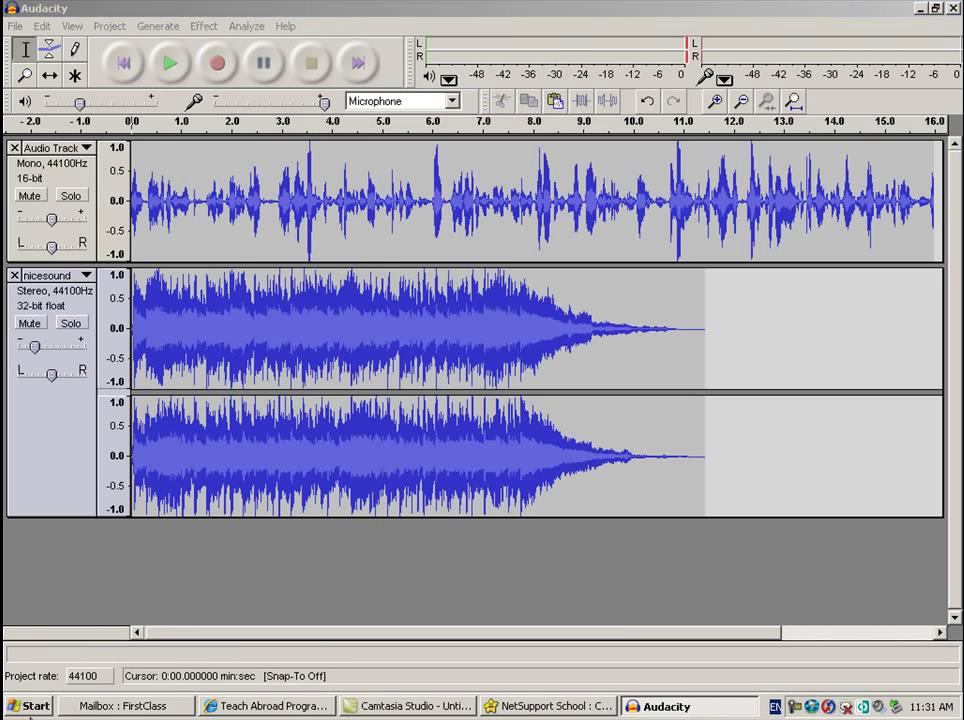
# - Switch to Windows Explorer and locate the exported lesson.wav on the M: drive
pyautogui.rightClick(48, 712)
pyautogui.rightClick(30, 708)
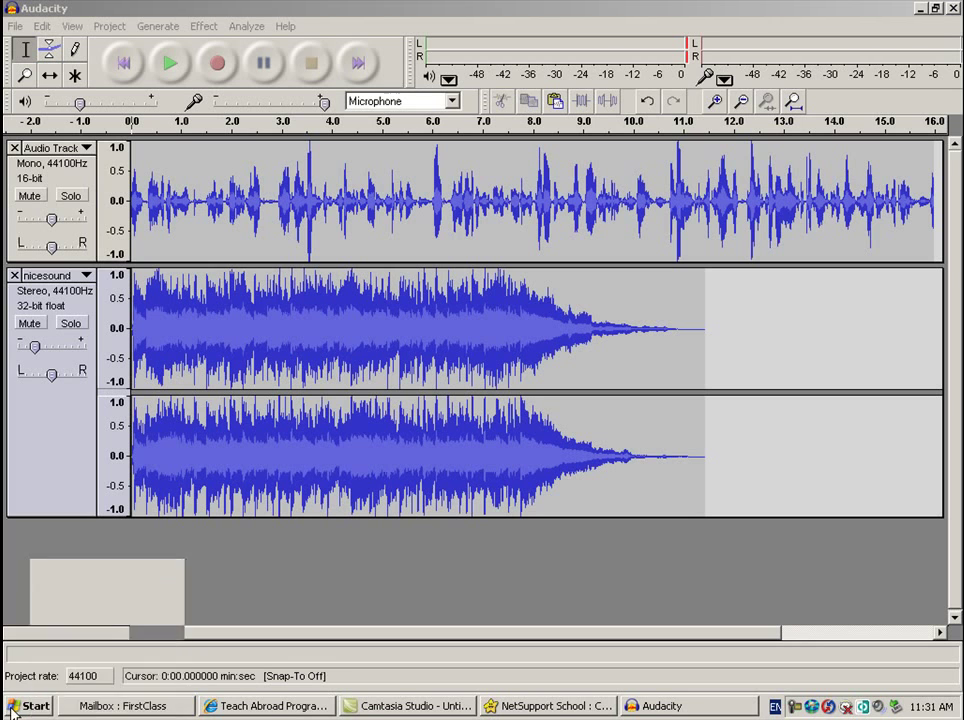
pyautogui.rightClick(30, 708)
pyautogui.click(50, 583)
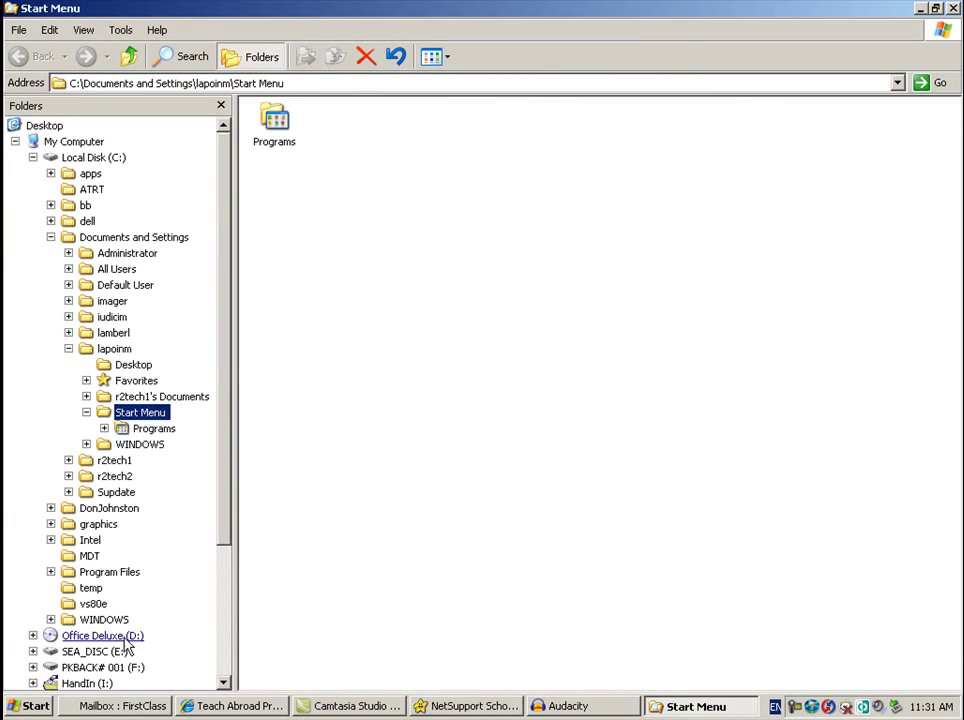
pyautogui.moveTo(224, 533); pyautogui.dragTo(224, 590)
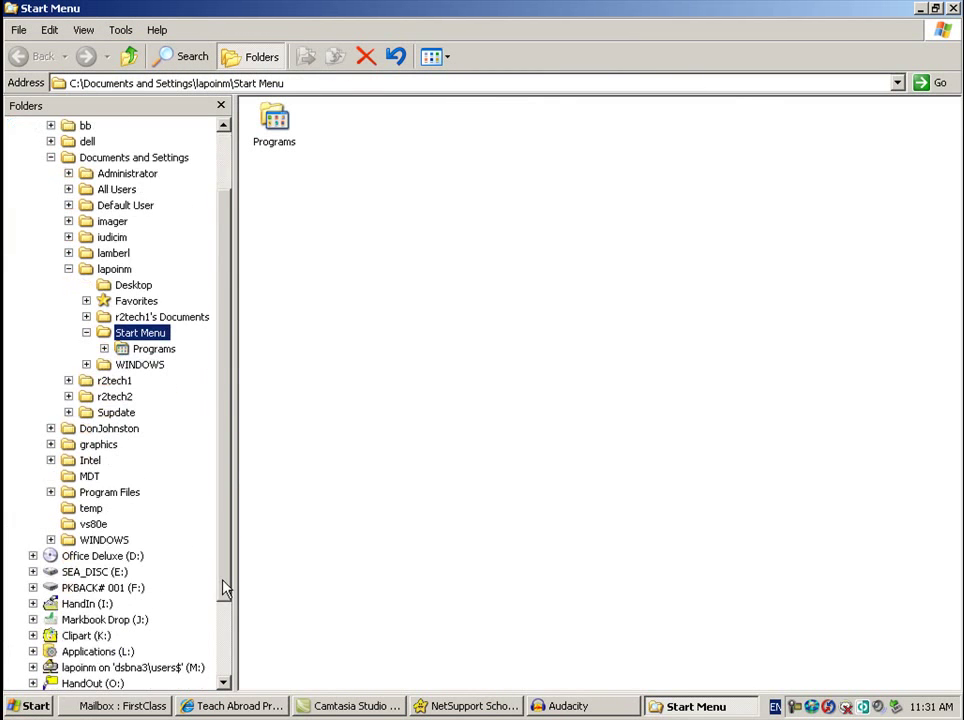
pyautogui.click(150, 667)
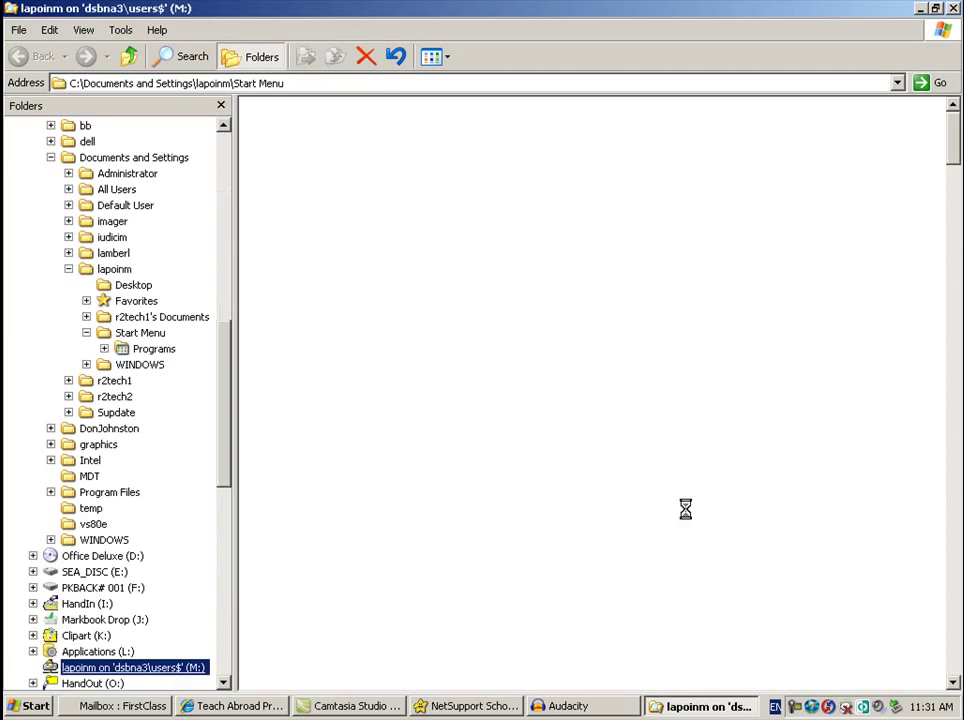
pyautogui.moveTo(955, 140); pyautogui.dragTo(955, 450)
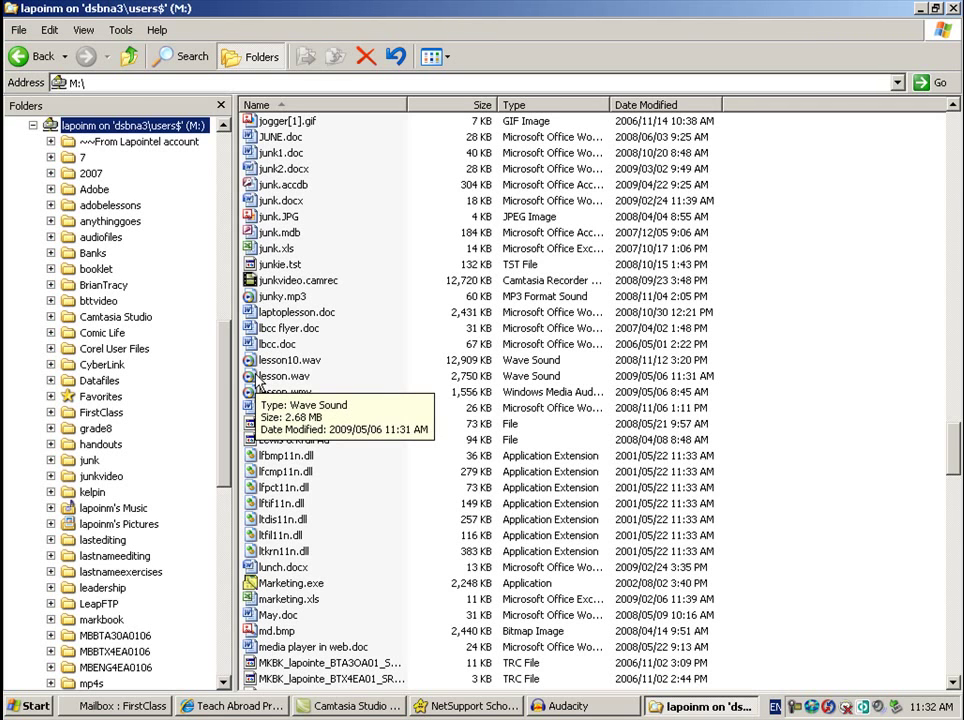
# - Play lesson.wav in Windows Media Player to check the export, minimize the player, and return to Audacity
pyautogui.doubleClick(256, 378)
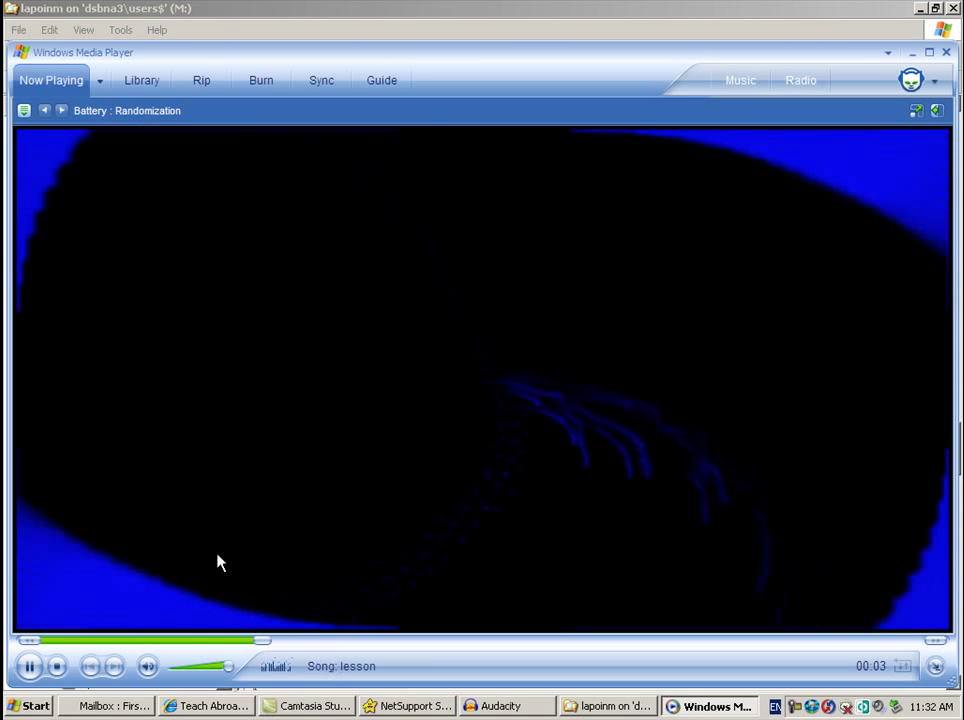
pyautogui.click(913, 55)
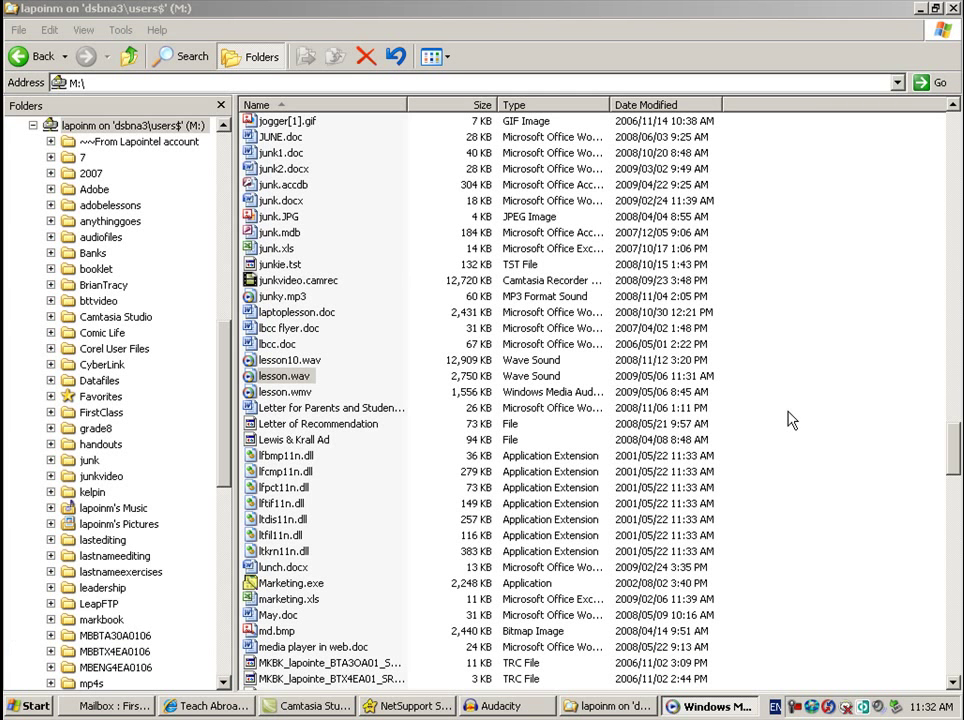
pyautogui.click(706, 707)
pyautogui.click(710, 706)
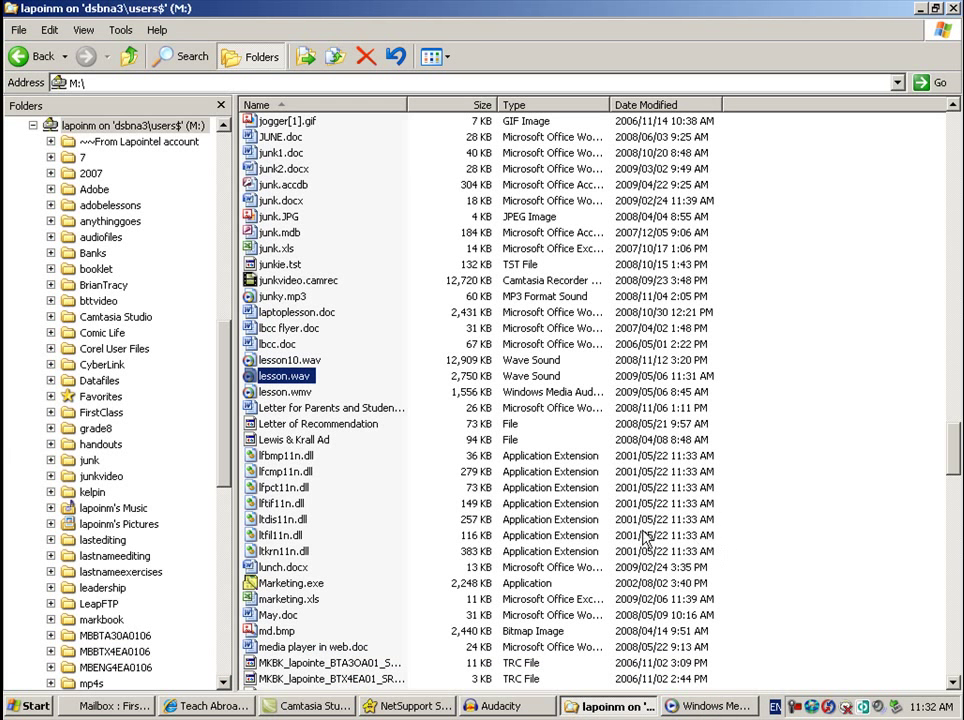
pyautogui.click(706, 706)
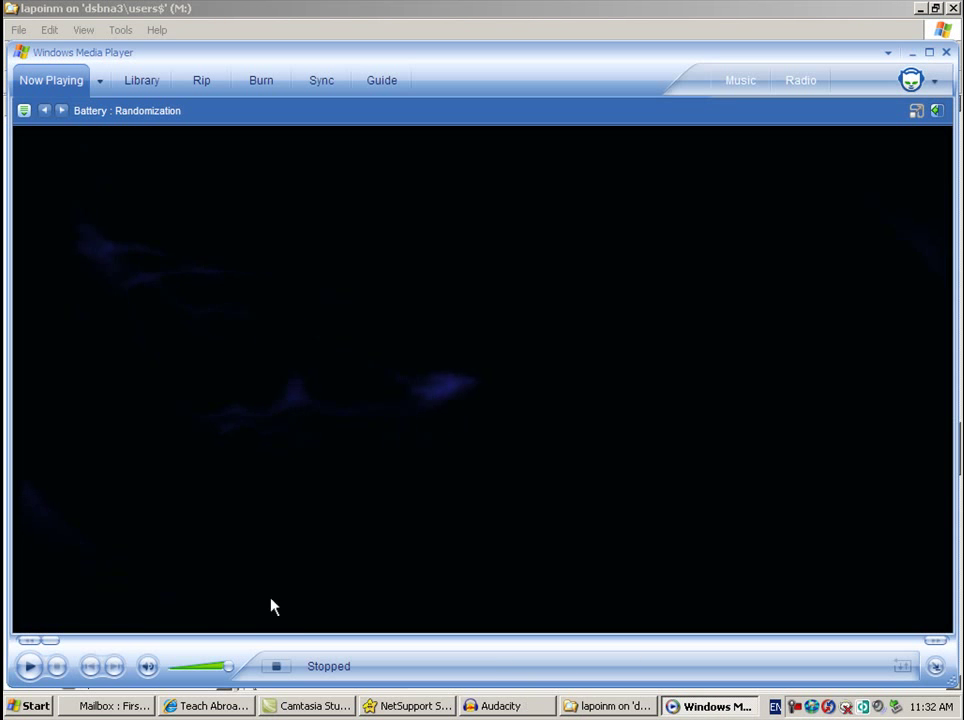
pyautogui.click(487, 705)
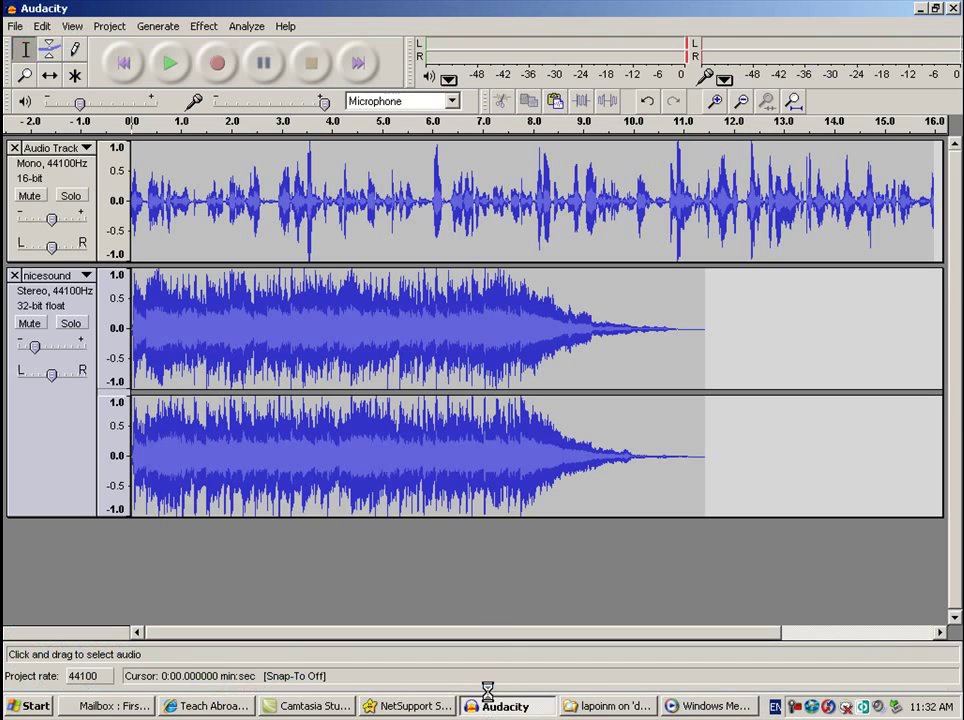